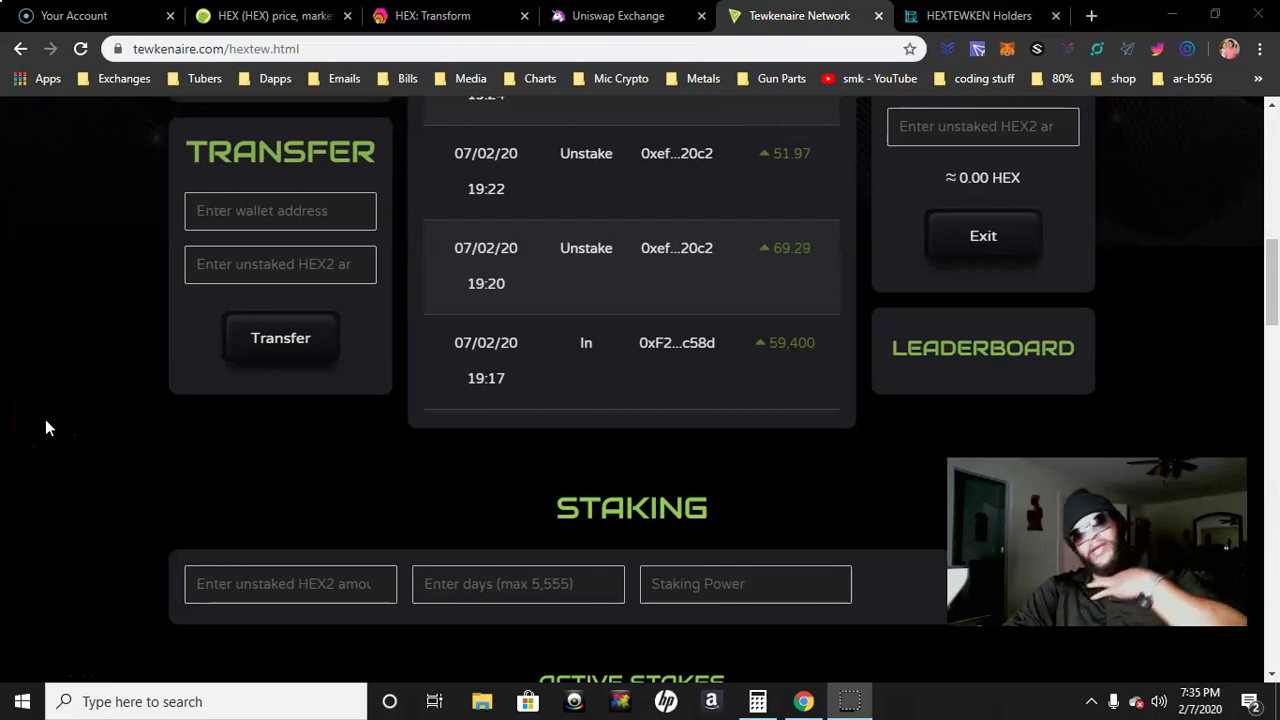
Step: Scroll through the HEXTEW dashboard to review the Active Stakes list
click(1037, 280)
click(1276, 304)
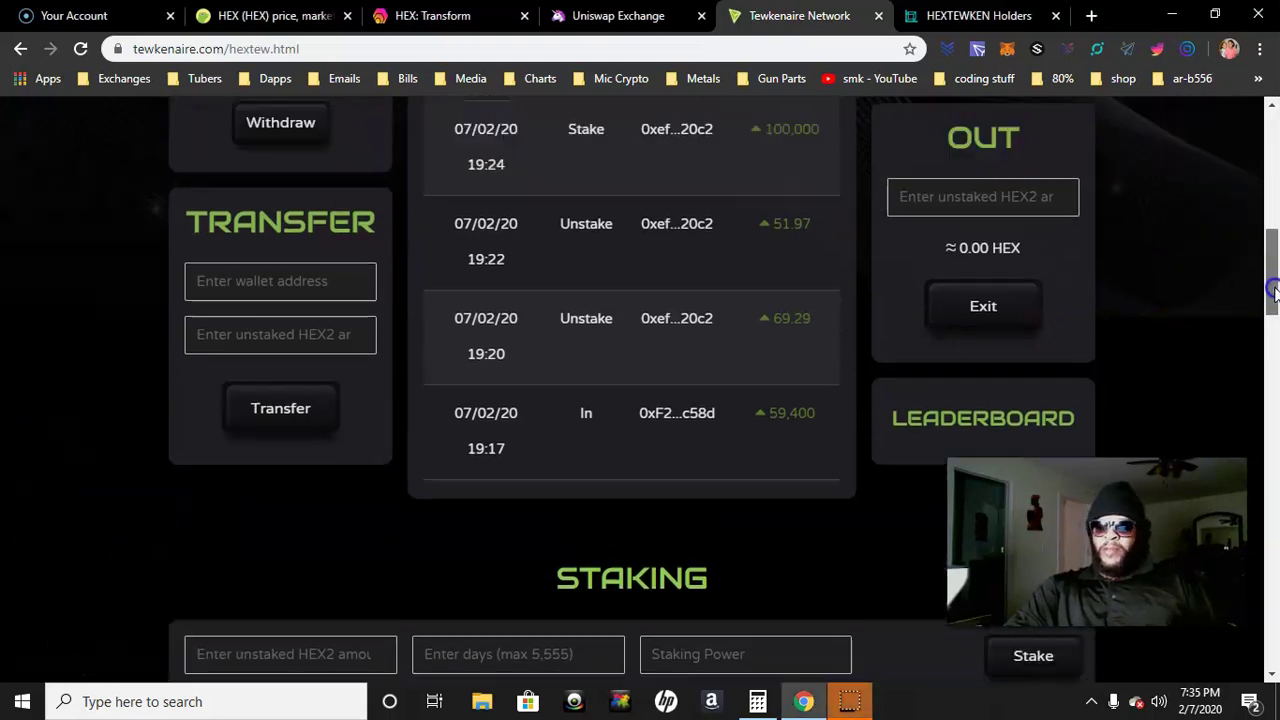
drag(1274, 300, 1270, 168)
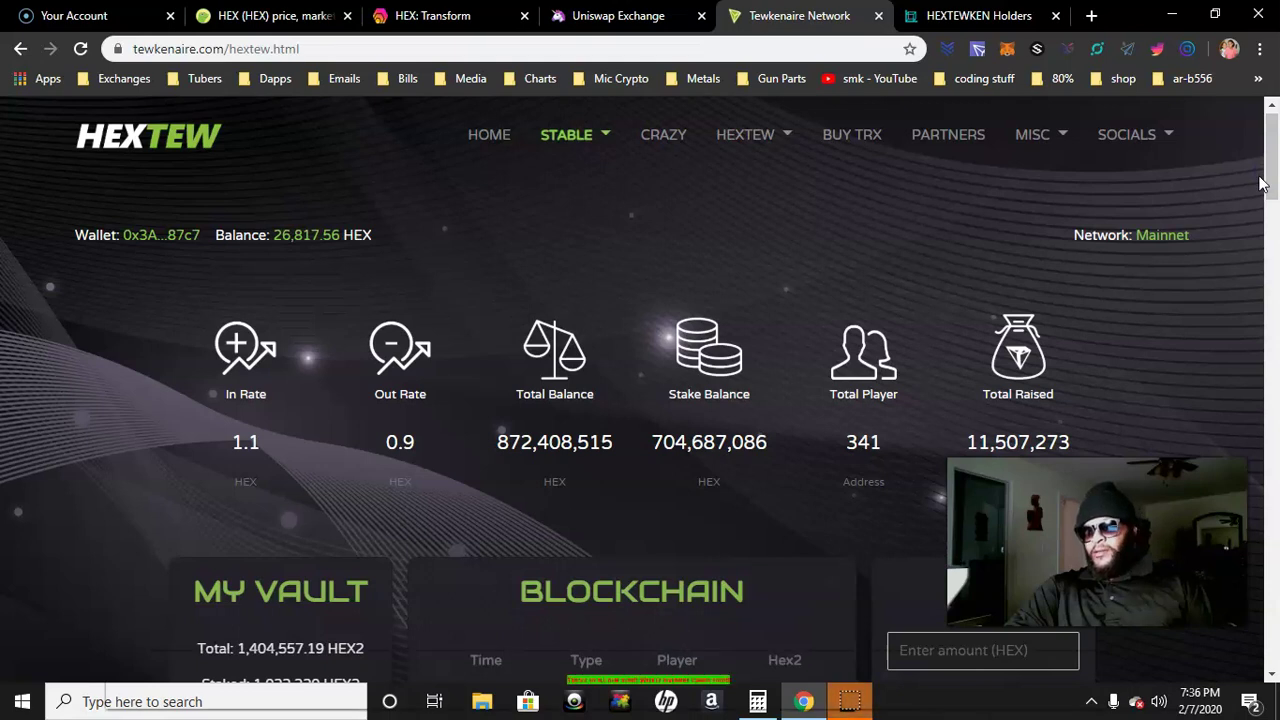
drag(1265, 183, 1252, 412)
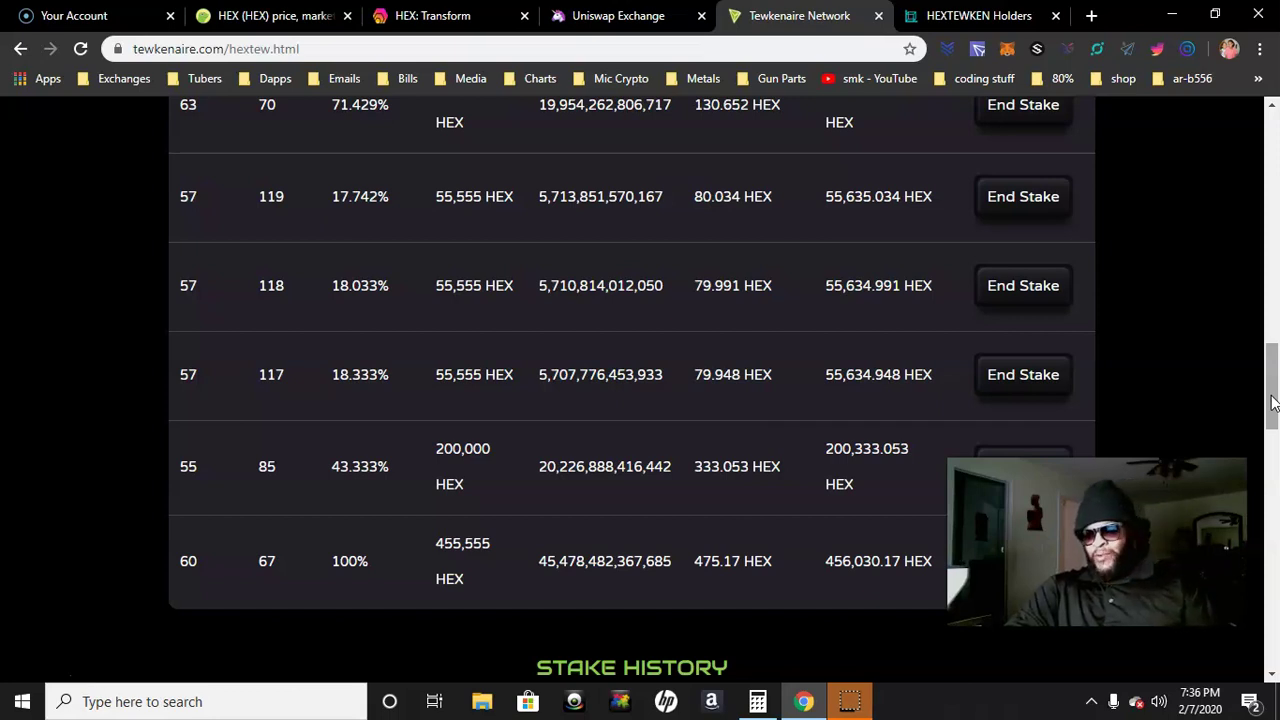
drag(1270, 400, 1272, 438)
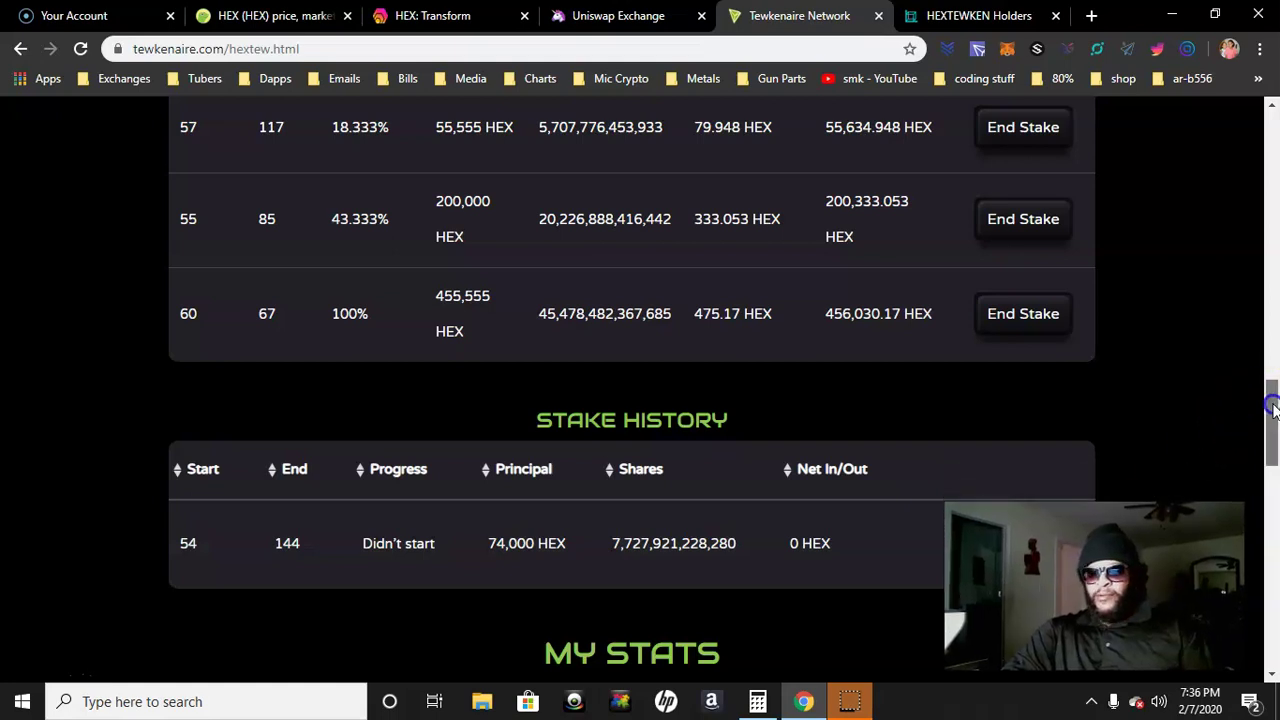
drag(1266, 400, 1273, 368)
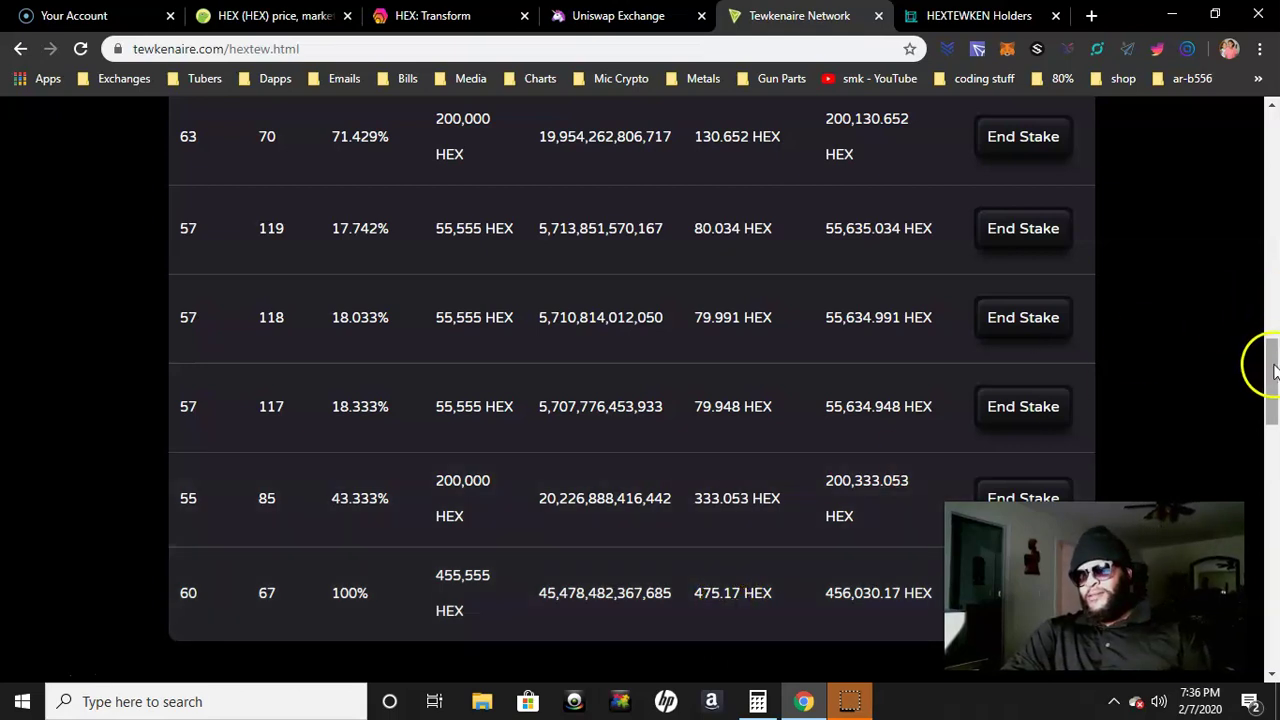
drag(1273, 373, 1273, 345)
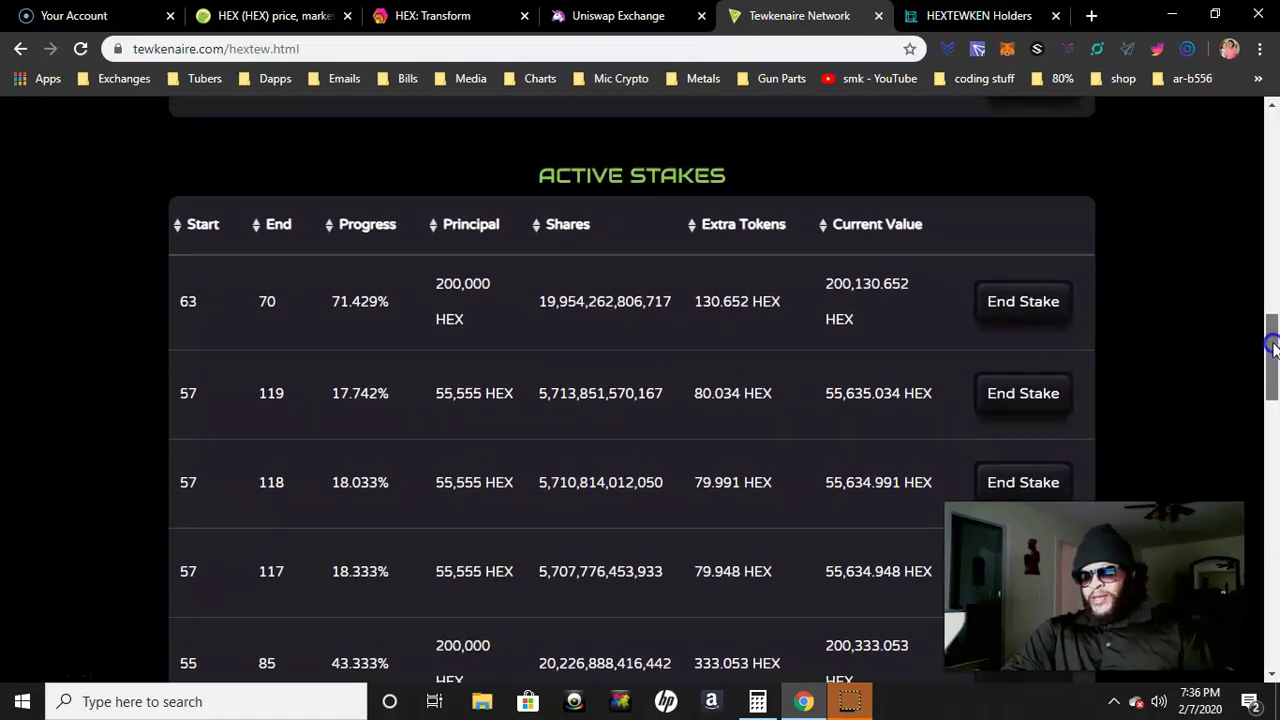
drag(1273, 345, 1273, 363)
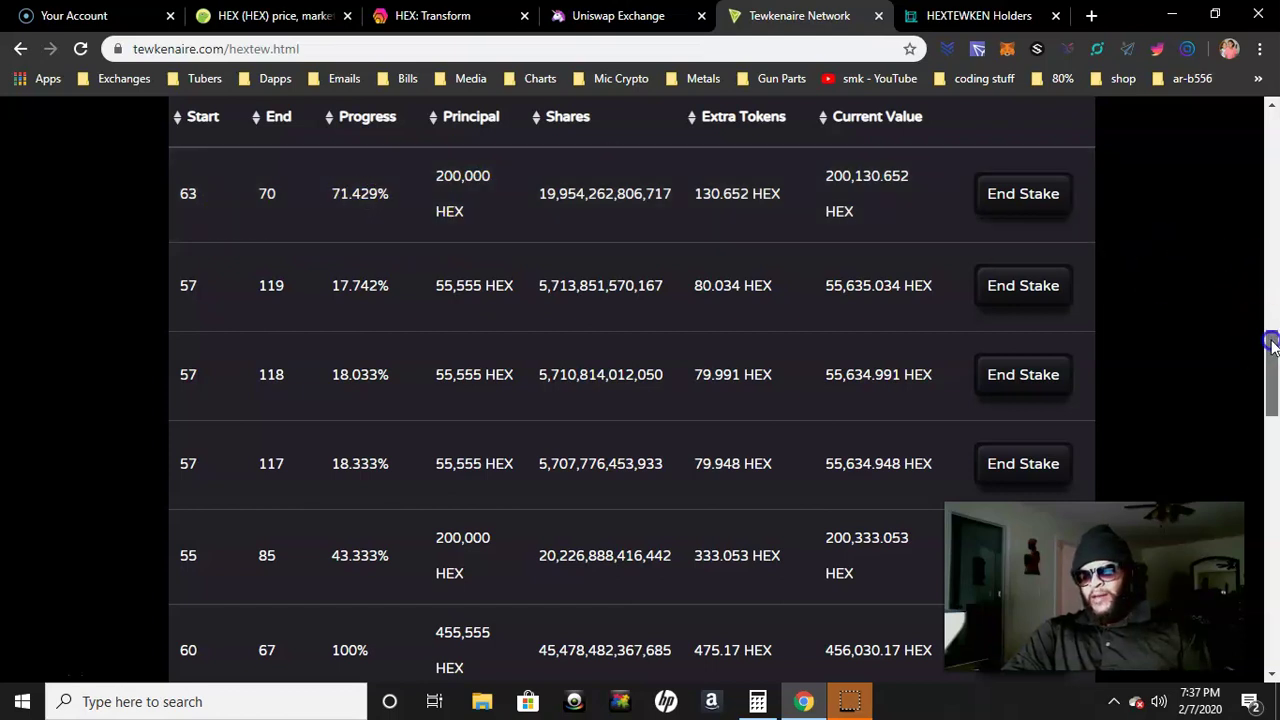
drag(1270, 343, 1272, 332)
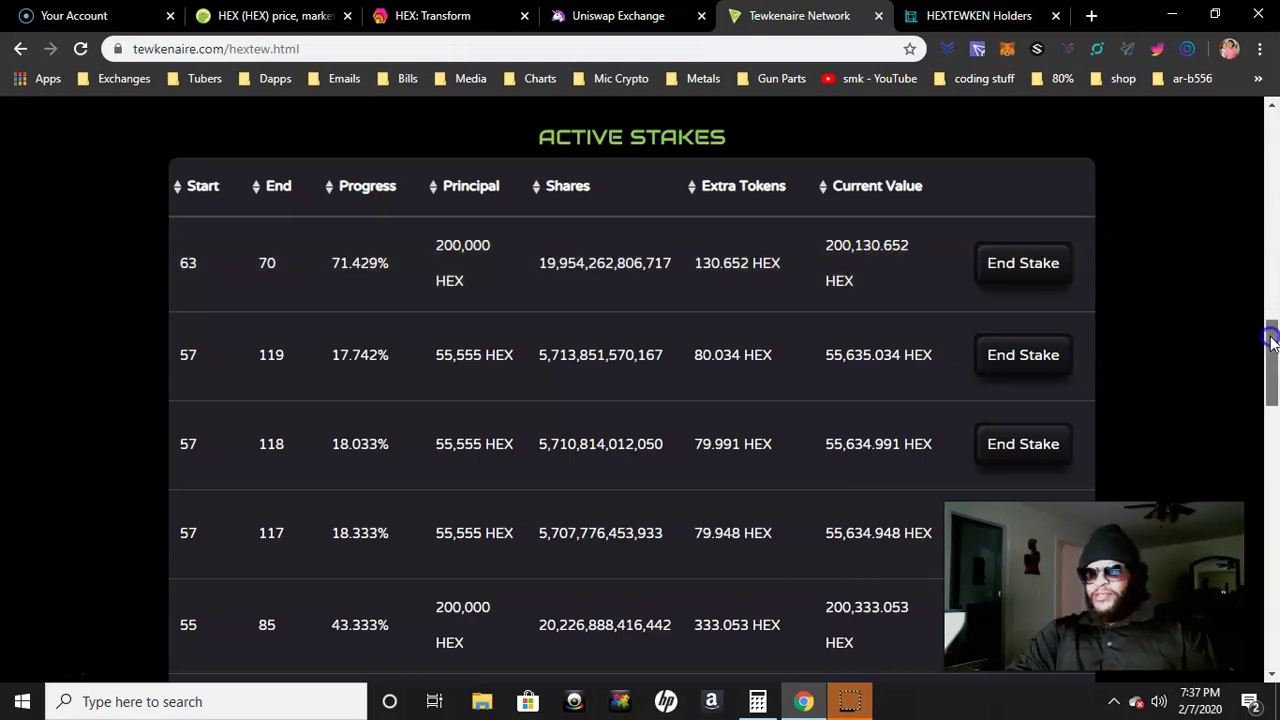
mouse_move(1267, 343)
mouse_down()
mouse_move(1273, 385)
mouse_move(1272, 373)
mouse_up()
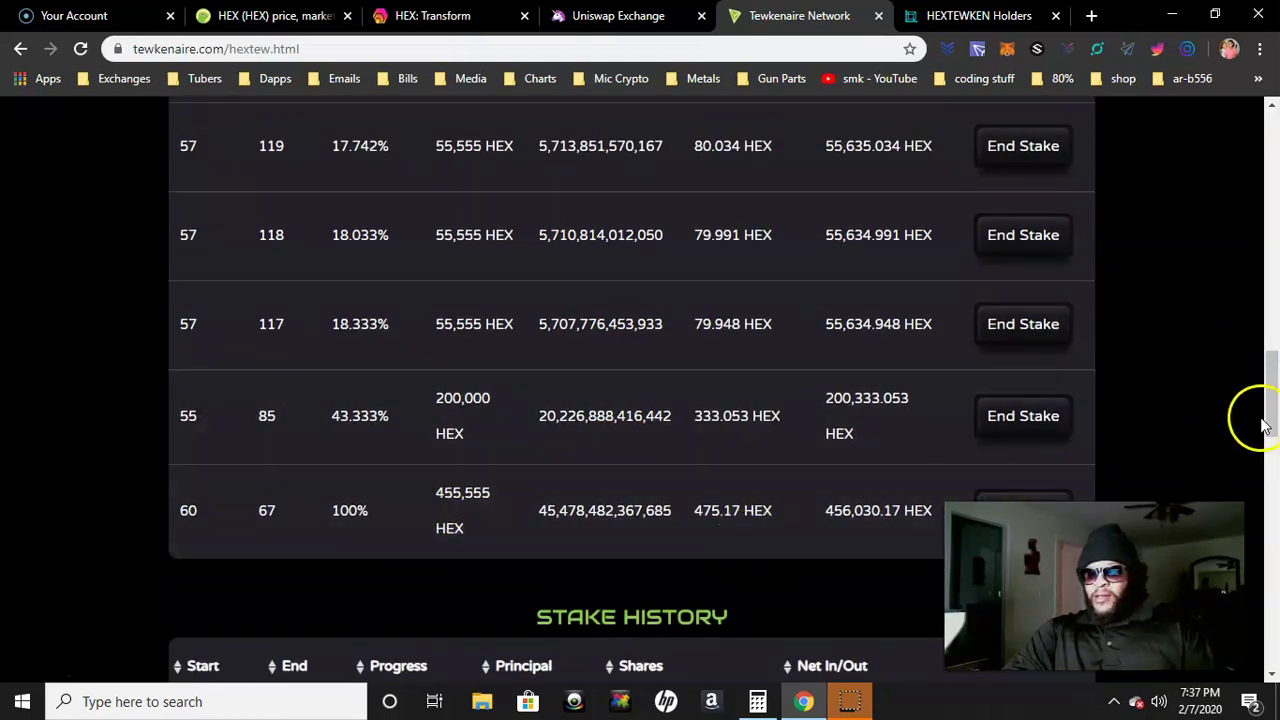
drag(1272, 420, 1273, 432)
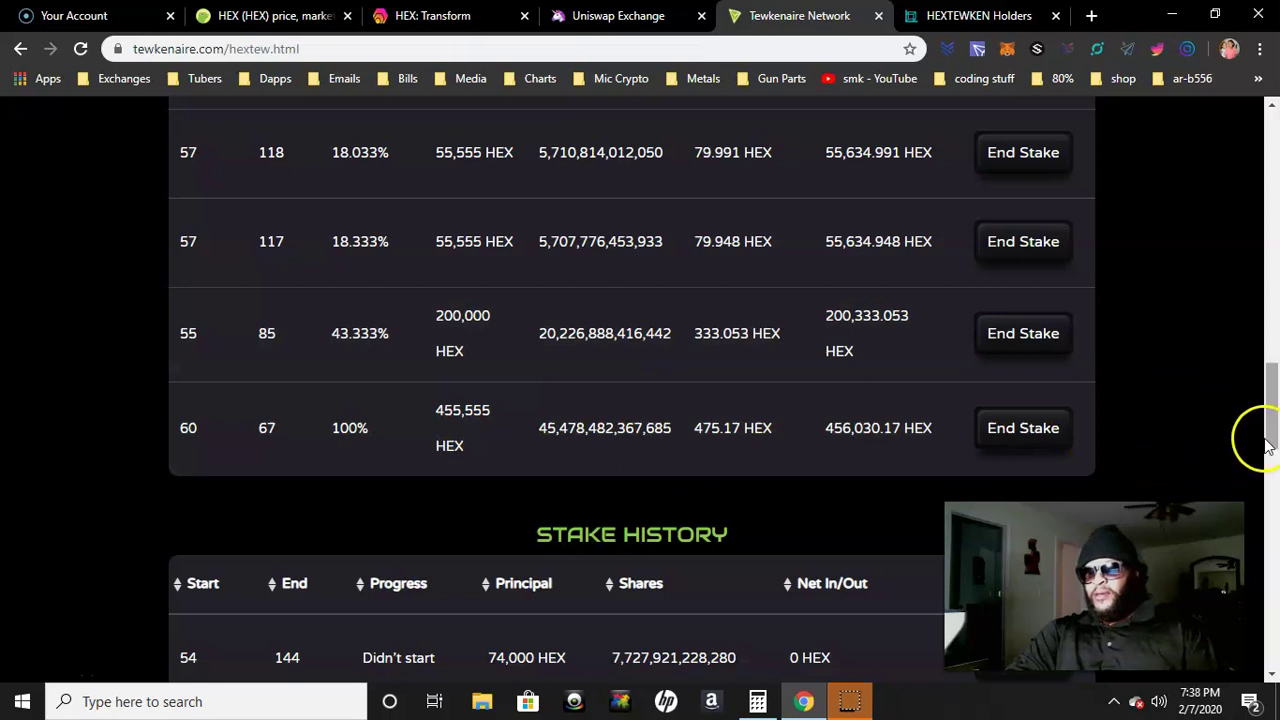
drag(1268, 442, 1274, 240)
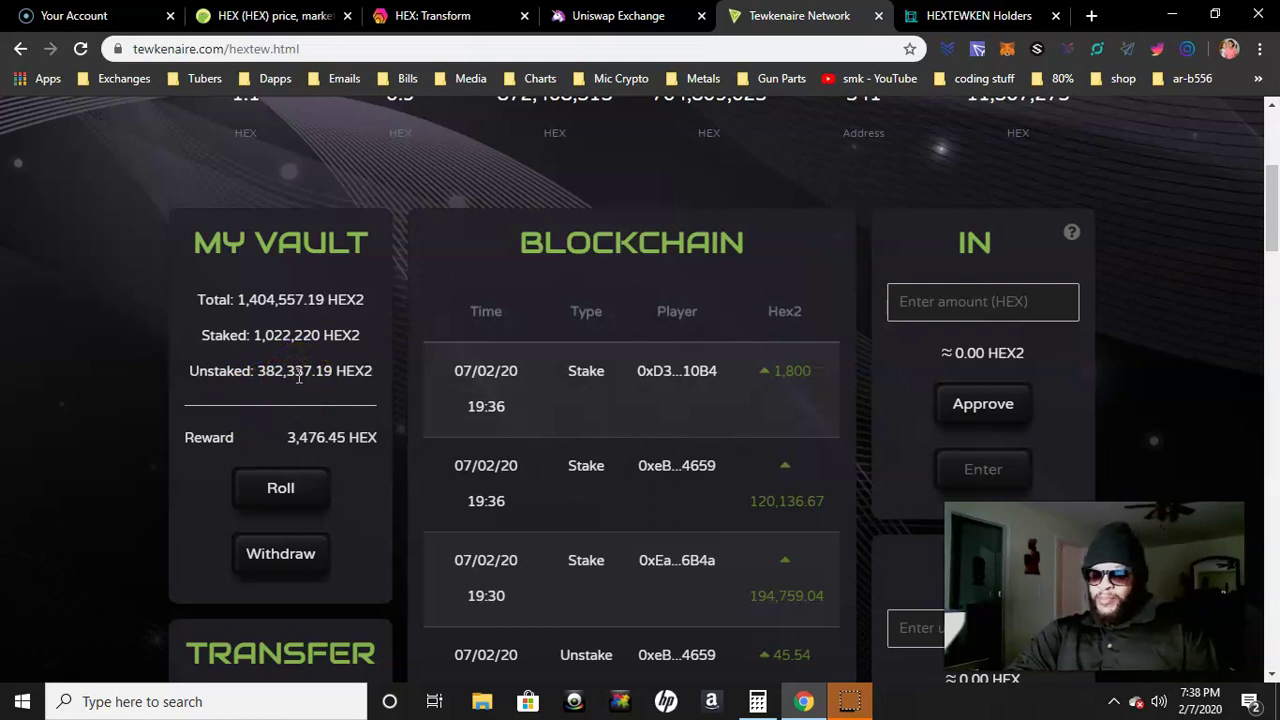
click(1267, 237)
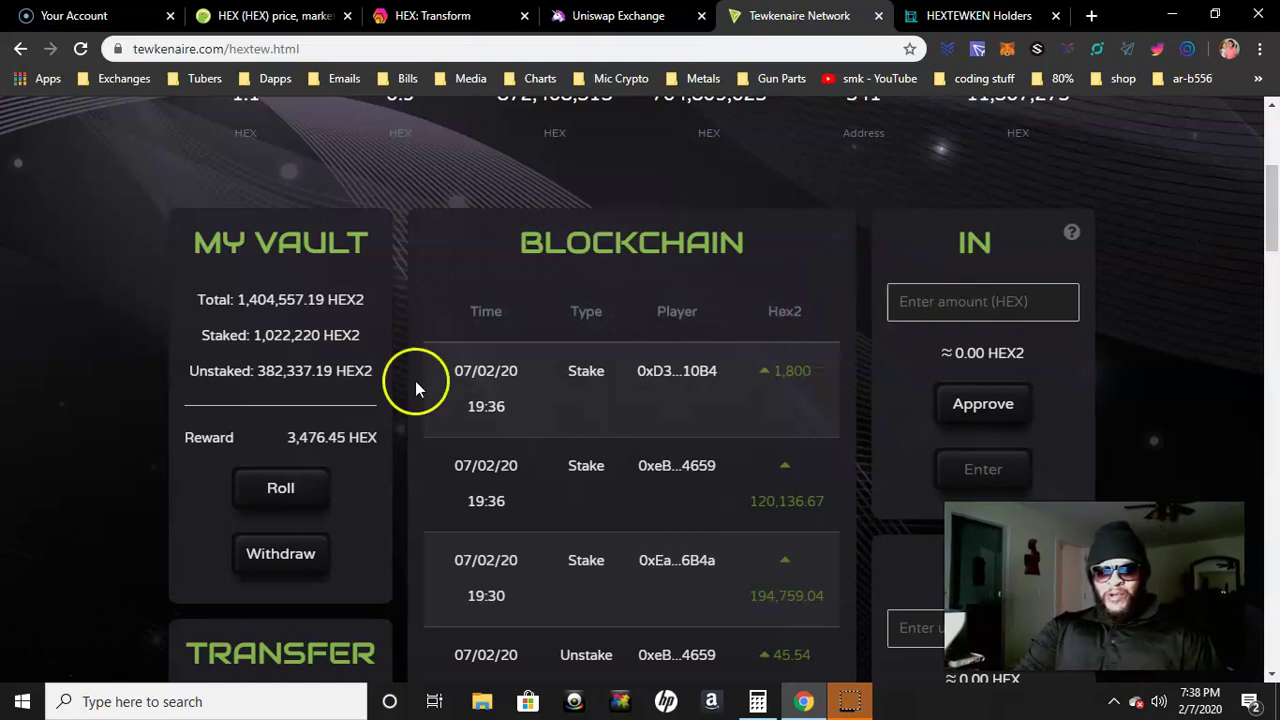
click(1271, 242)
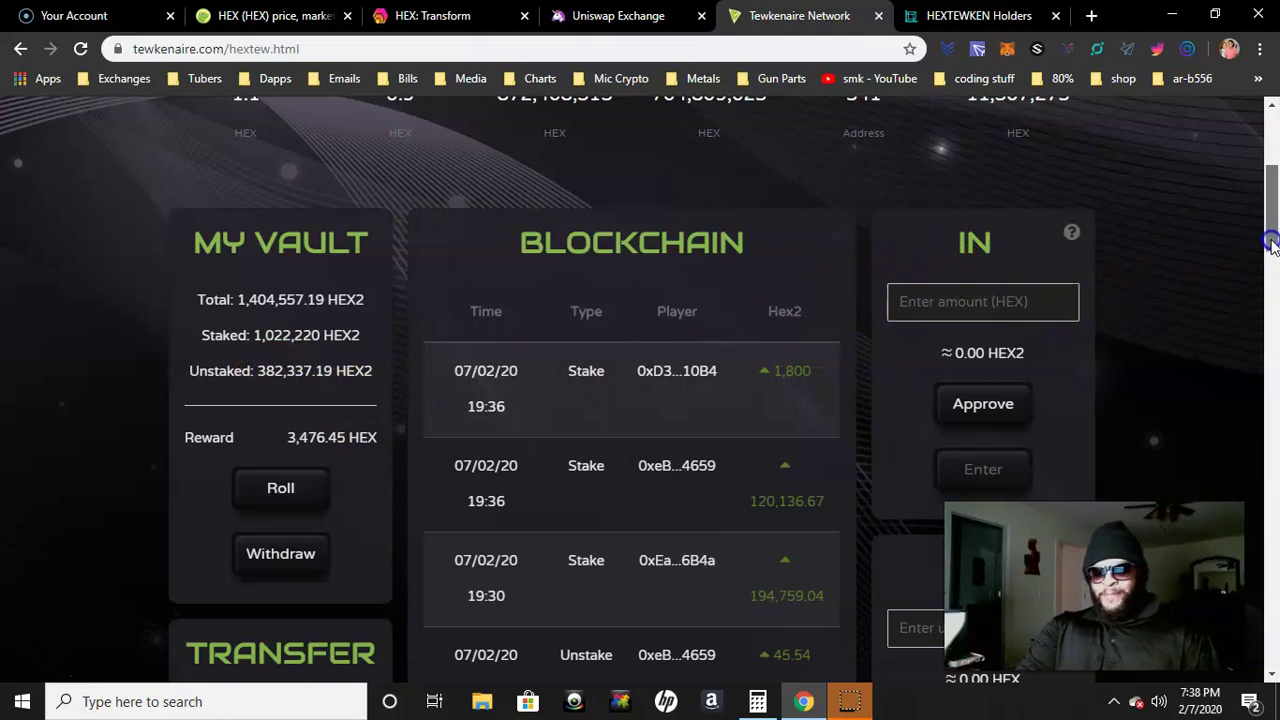
drag(1271, 242, 1271, 261)
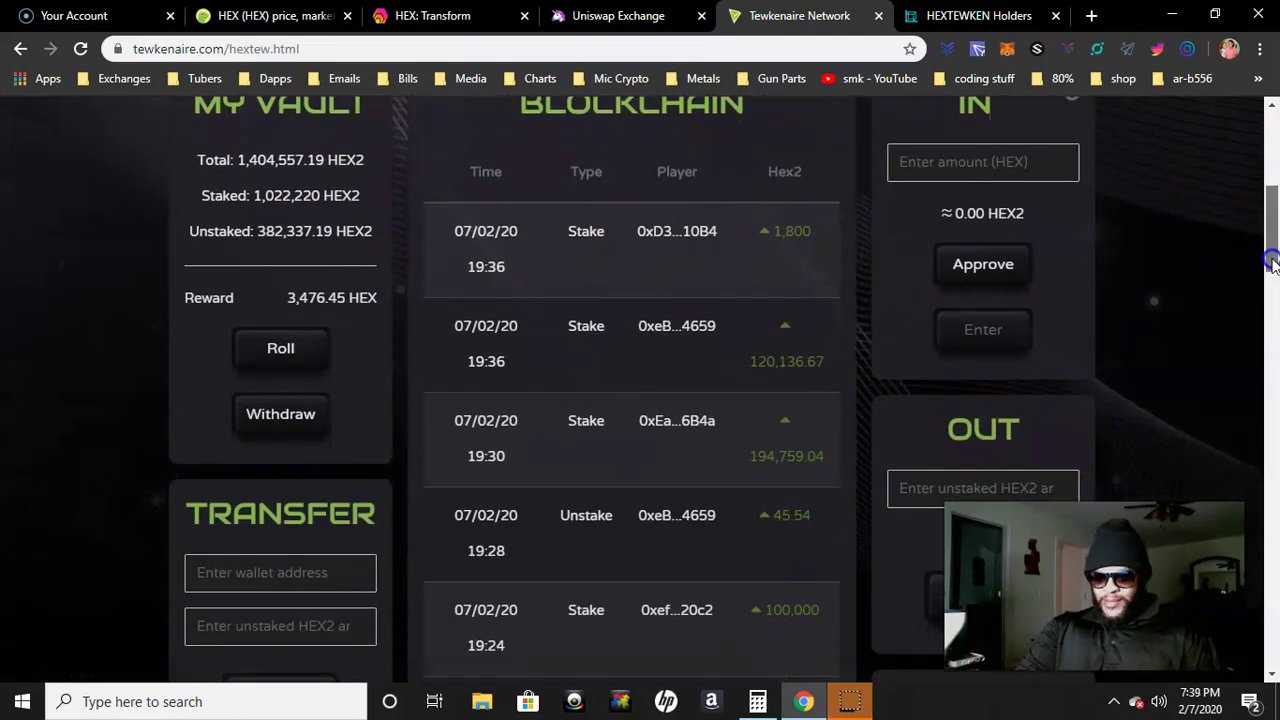
drag(1271, 261, 1273, 441)
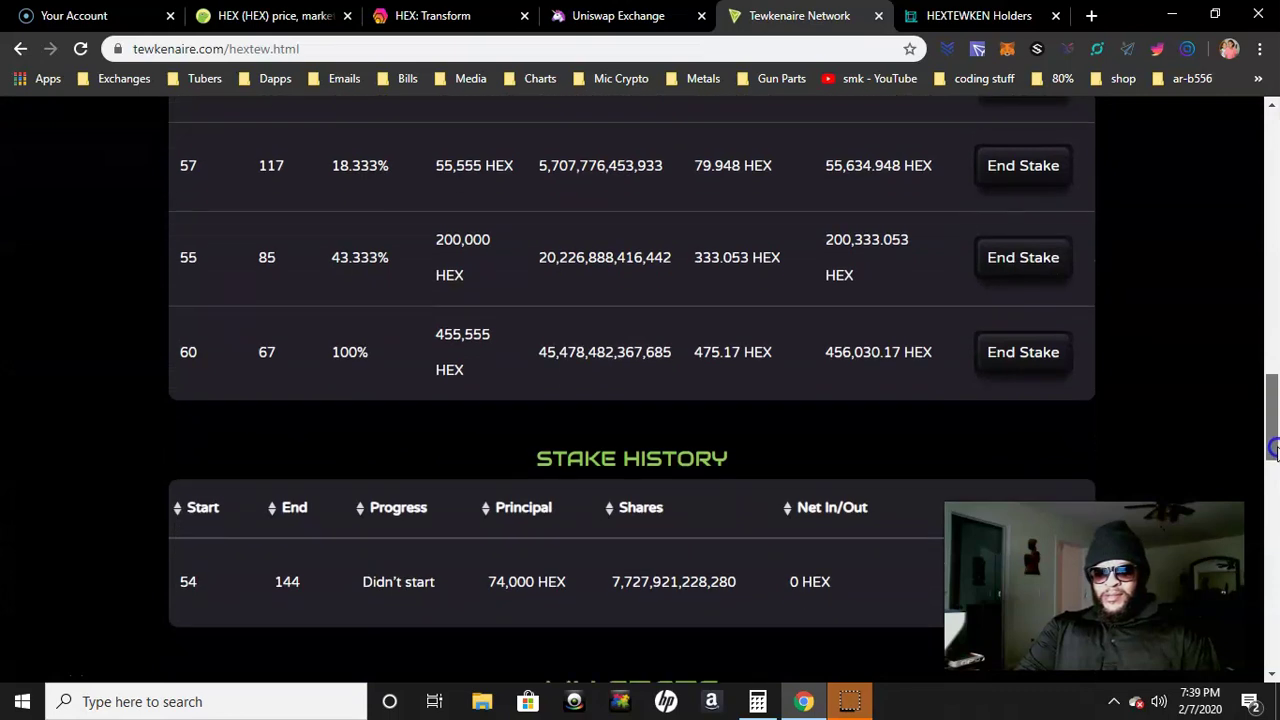
Step: End the fully completed 455,555 HEX stake and confirm, sending the transaction to the wallet
click(1024, 360)
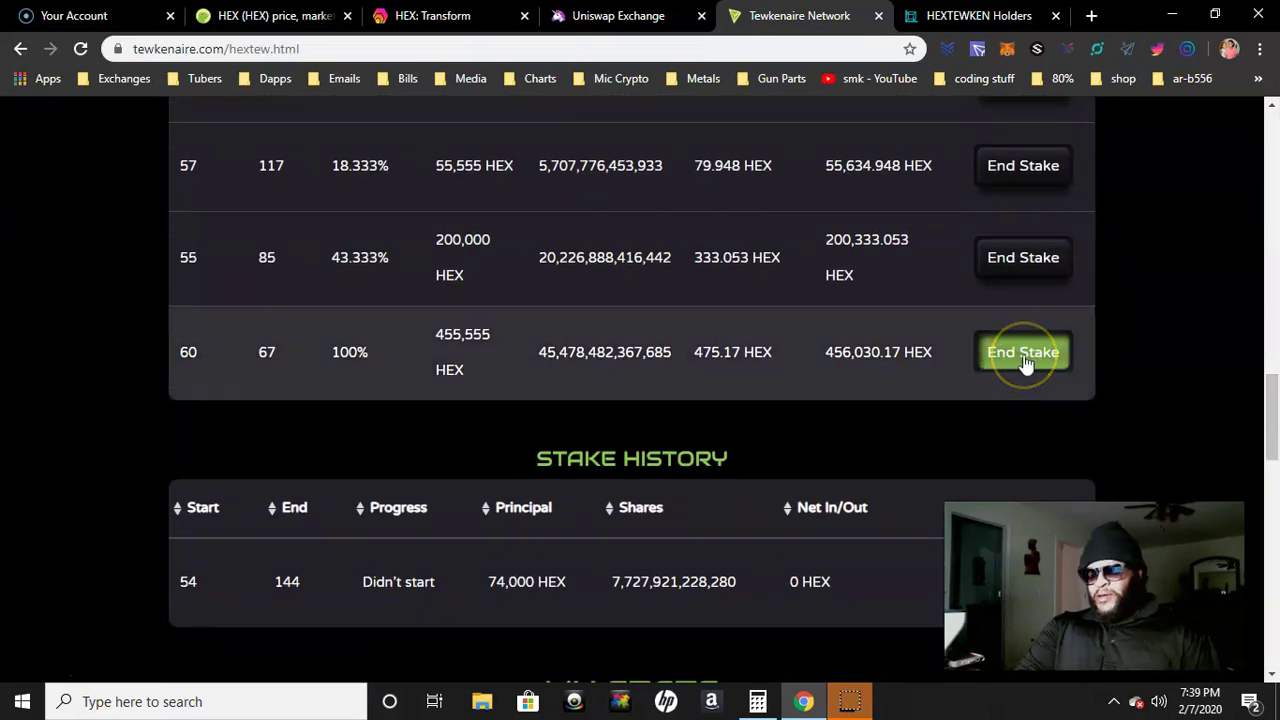
click(1024, 358)
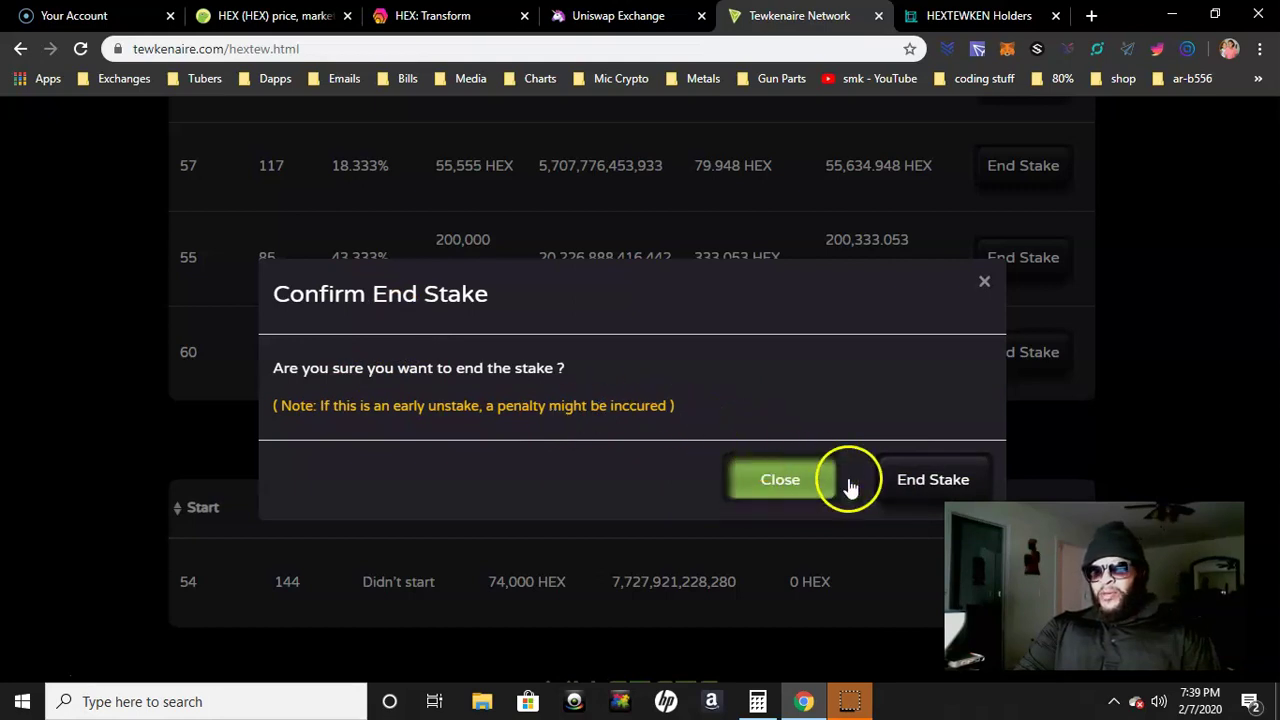
click(923, 484)
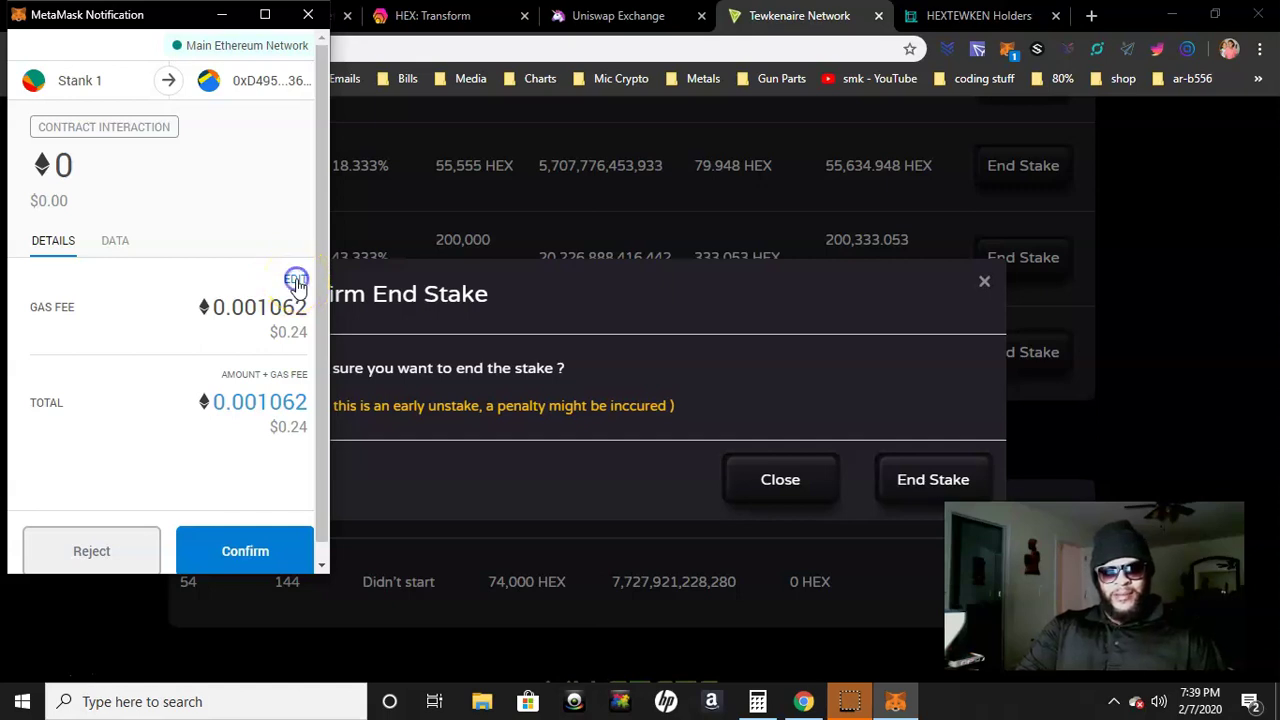
Step: Check MetaMask's gas options without changes, then reject the end-stake transaction
click(296, 281)
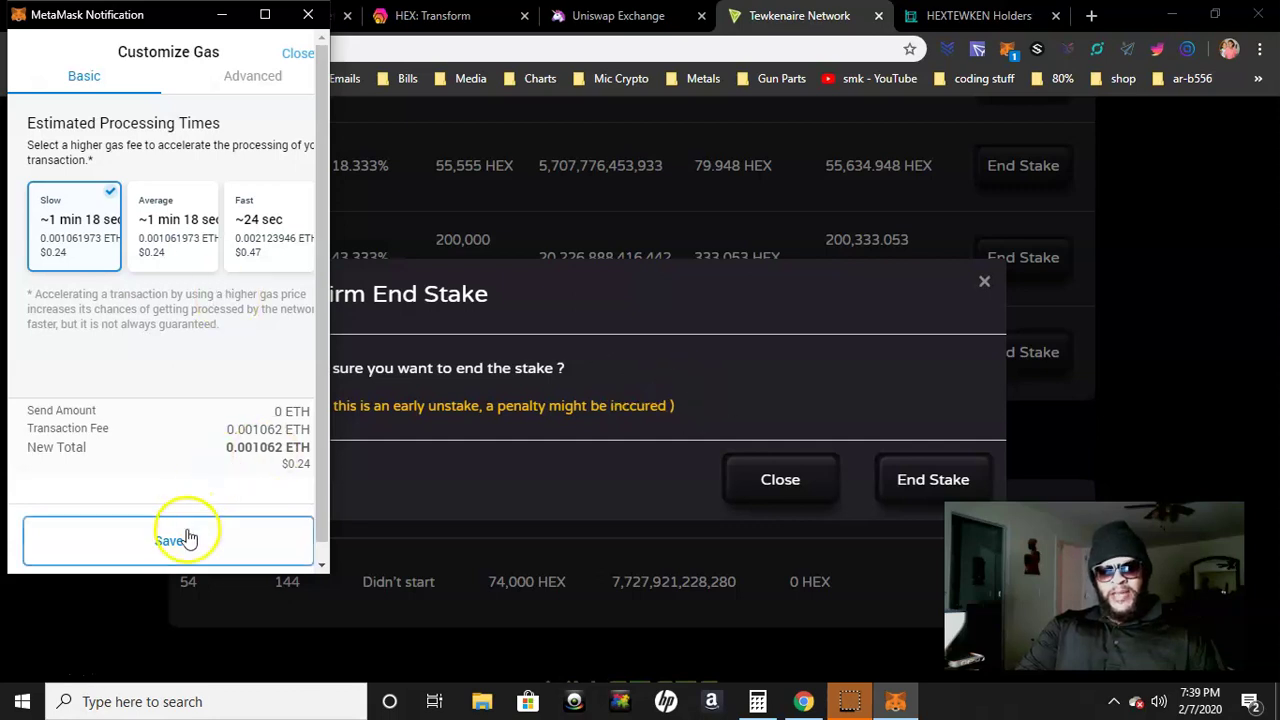
click(297, 54)
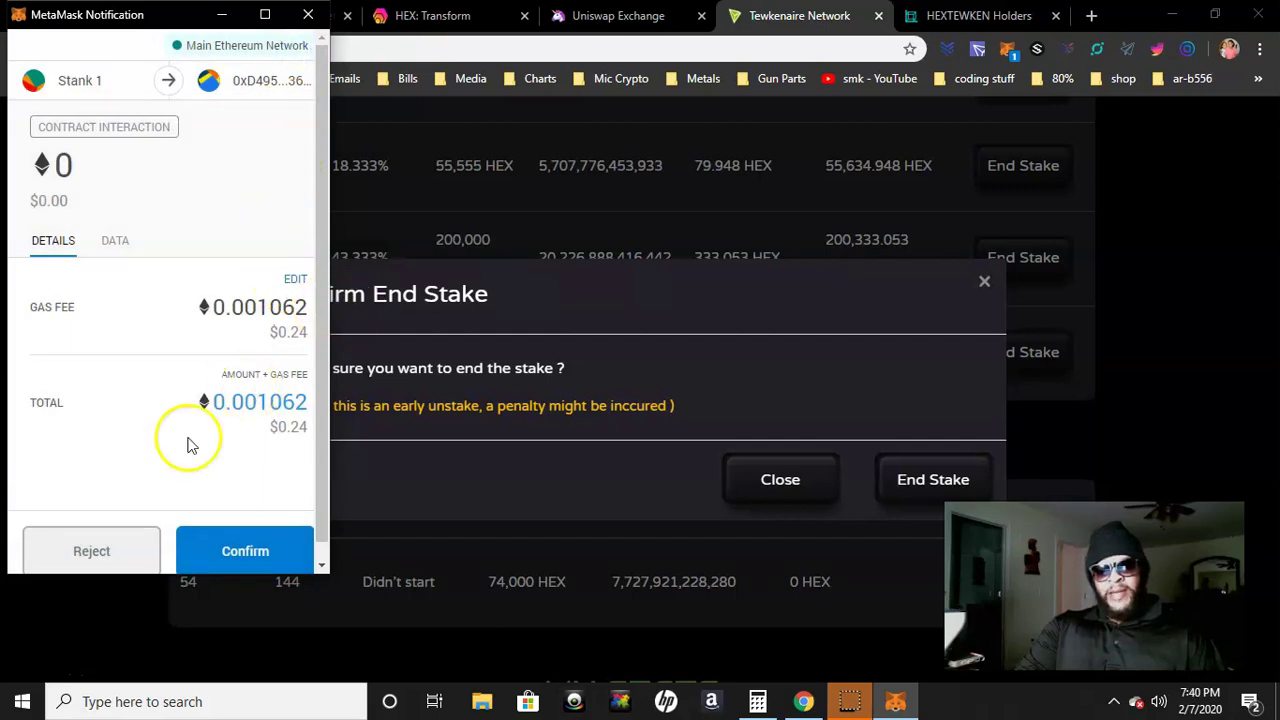
click(112, 560)
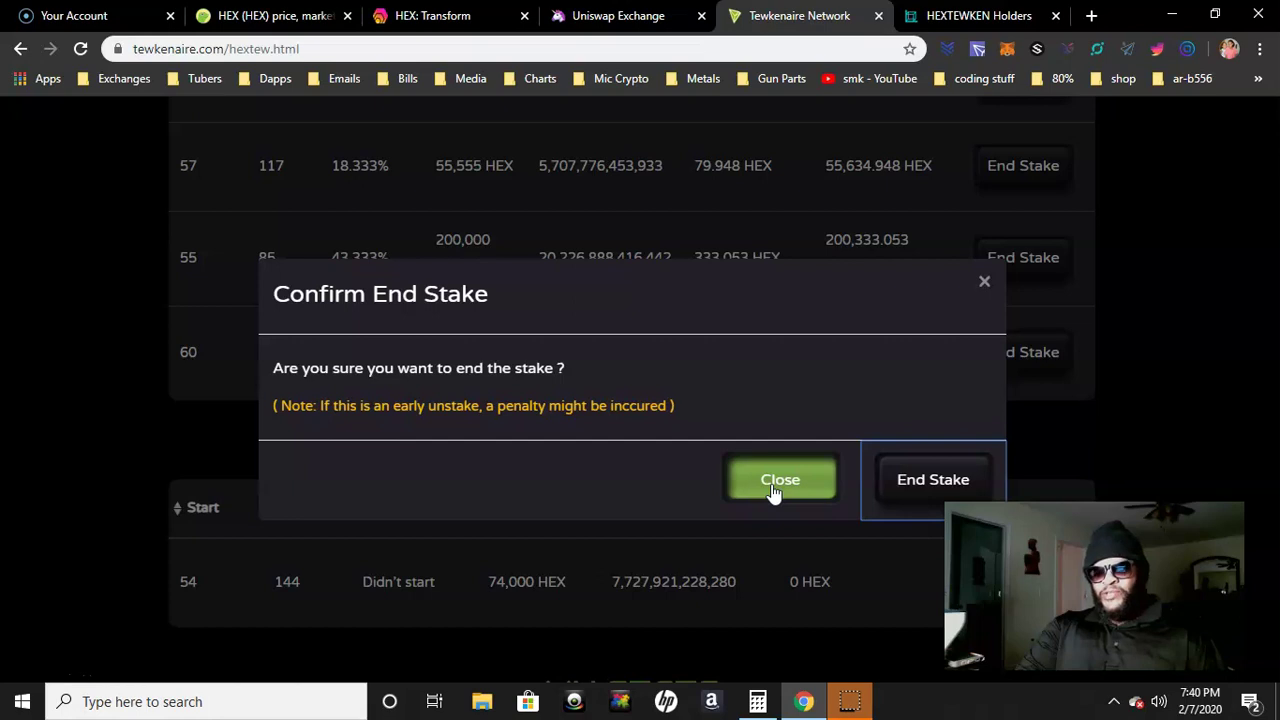
Step: Dismiss the end-stake confirmation and scroll the HEXTEW page up and back down
click(780, 474)
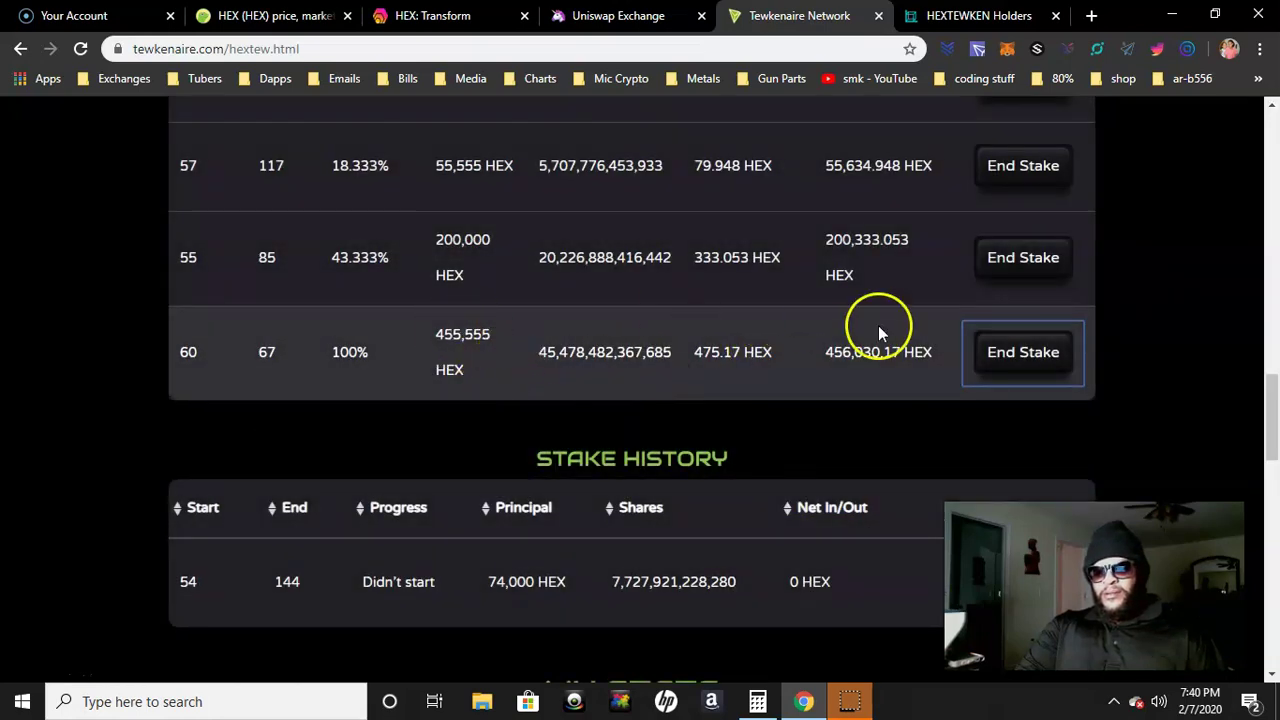
drag(1272, 432, 1270, 165)
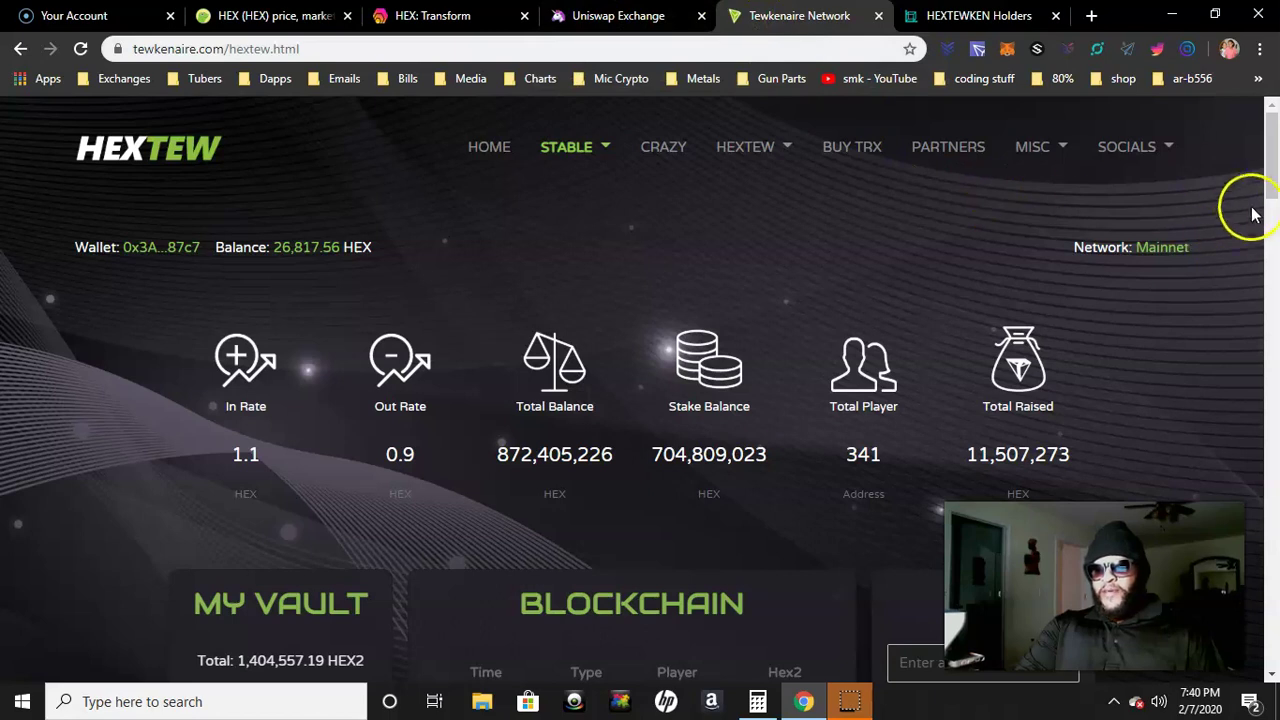
drag(1268, 193, 1274, 446)
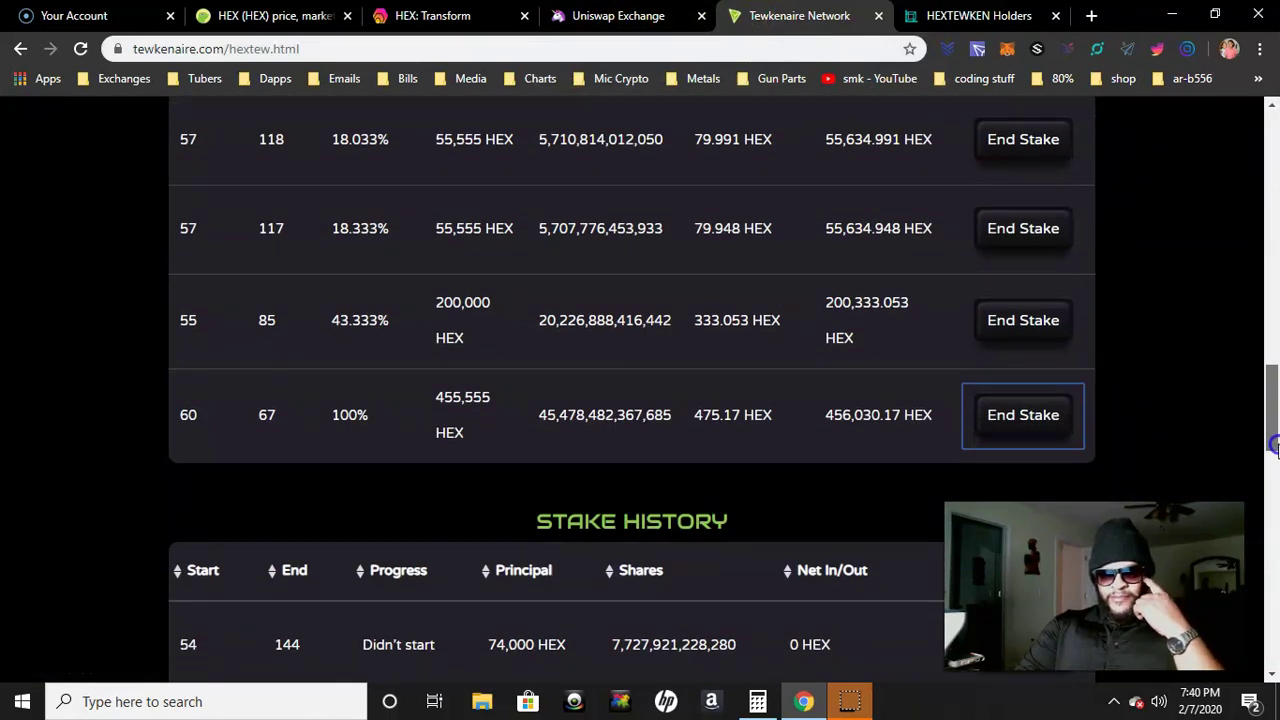
drag(1274, 446, 1272, 120)
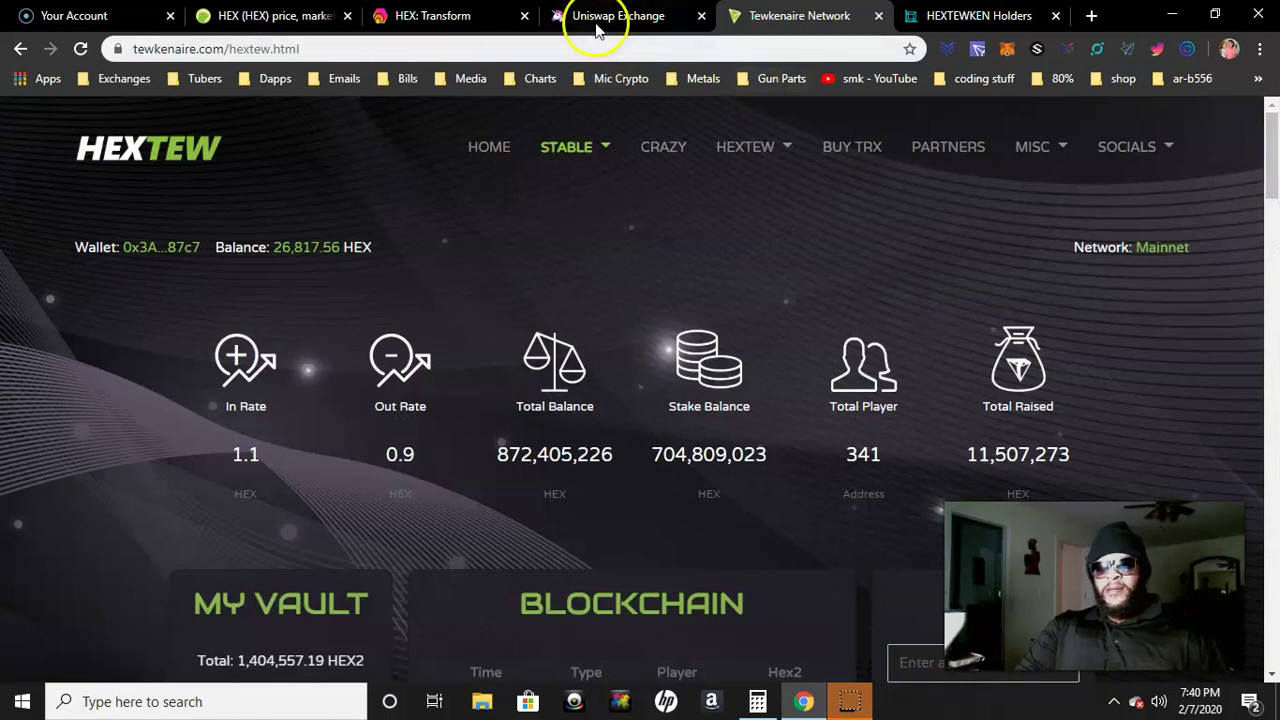
Step: Enter 455,555 HEX in CoinGecko's converter, showing about $195.25 USD
click(272, 16)
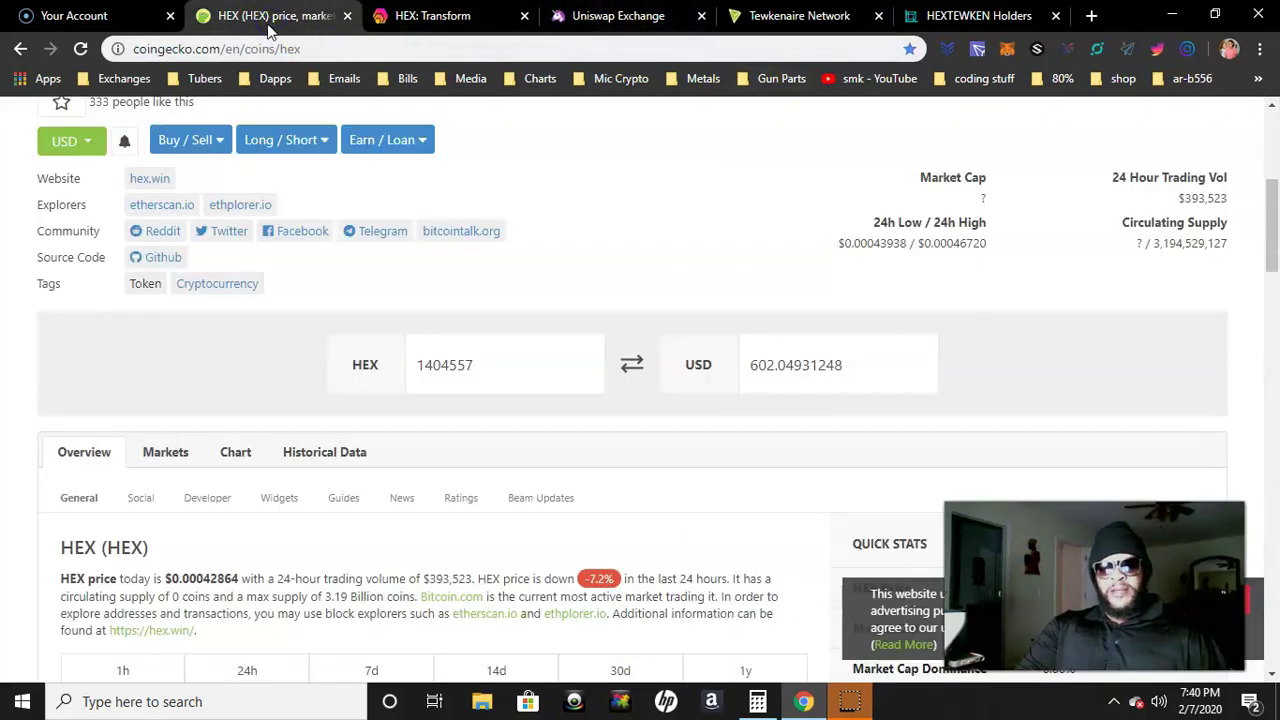
mouse_move(1271, 214)
mouse_down()
mouse_move(1274, 180)
mouse_move(1274, 252)
mouse_move(1274, 240)
mouse_up()
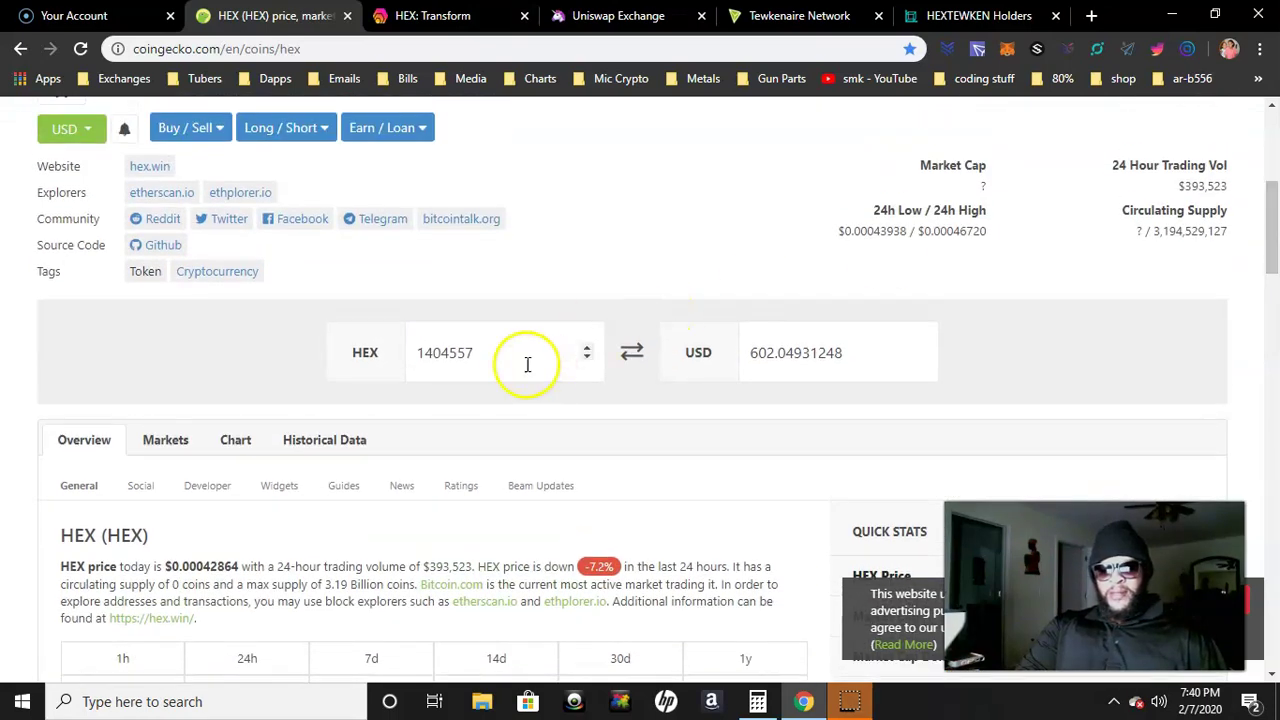
click(527, 364)
text(4)
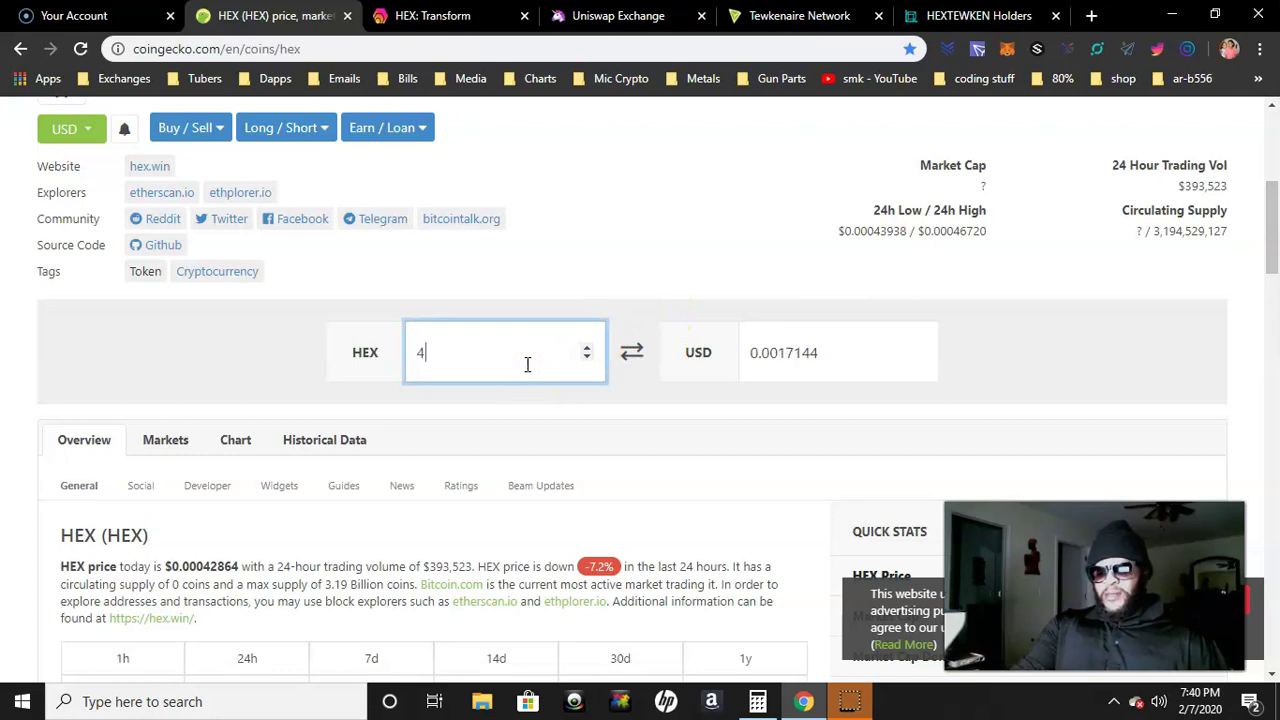
text(55555)
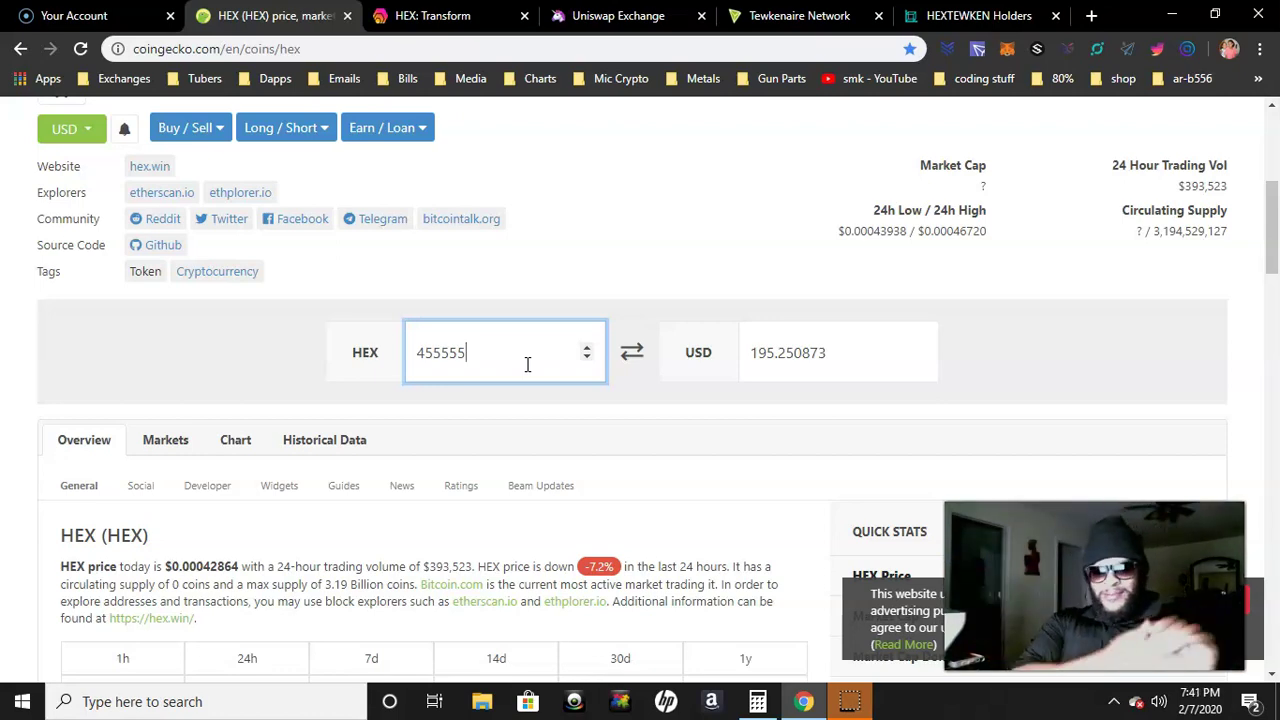
click(450, 358)
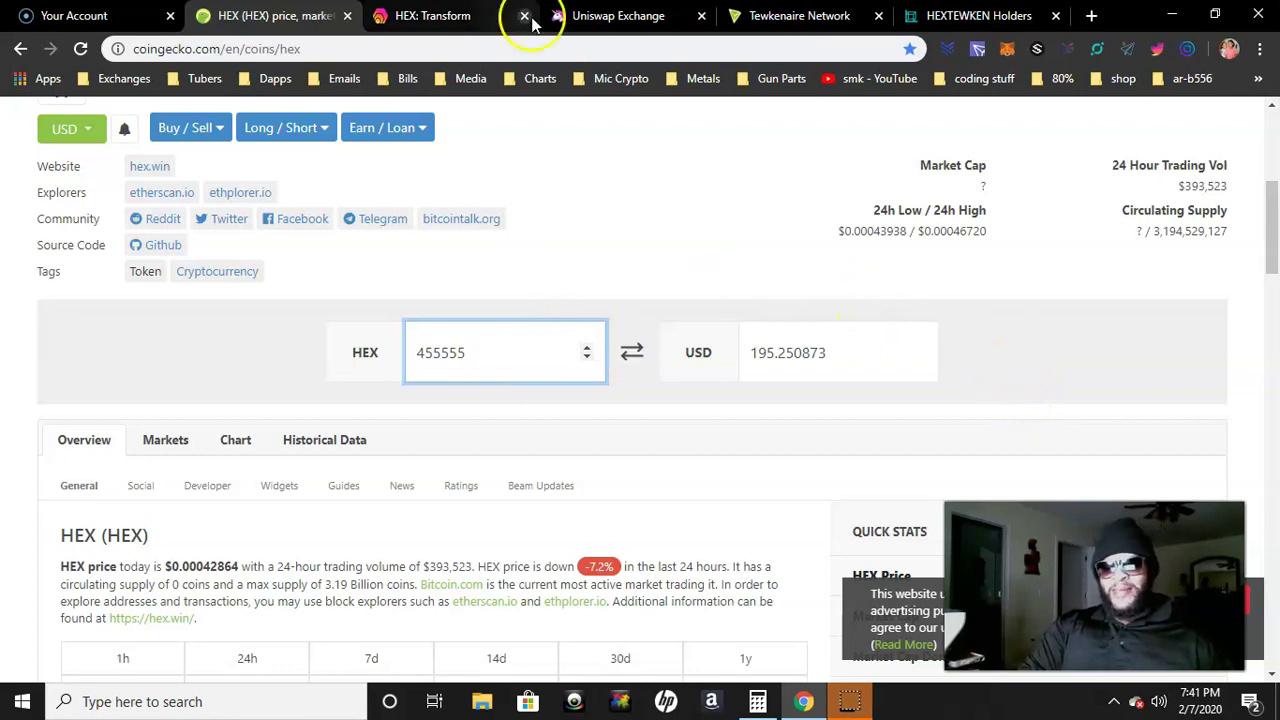
Step: Go back to the HEXTEW dashboard and scroll down to Active Stakes
click(795, 16)
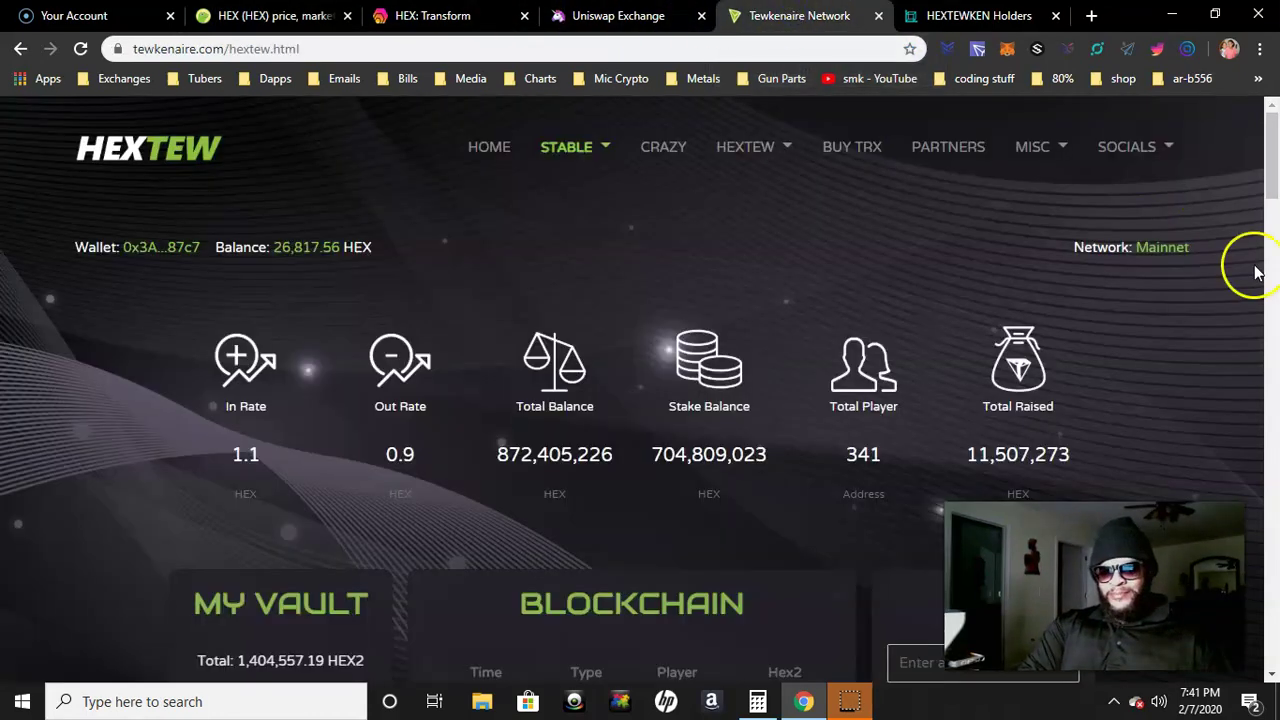
mouse_move(1268, 181)
mouse_down()
mouse_move(1273, 498)
mouse_move(1273, 405)
mouse_move(1273, 440)
mouse_up()
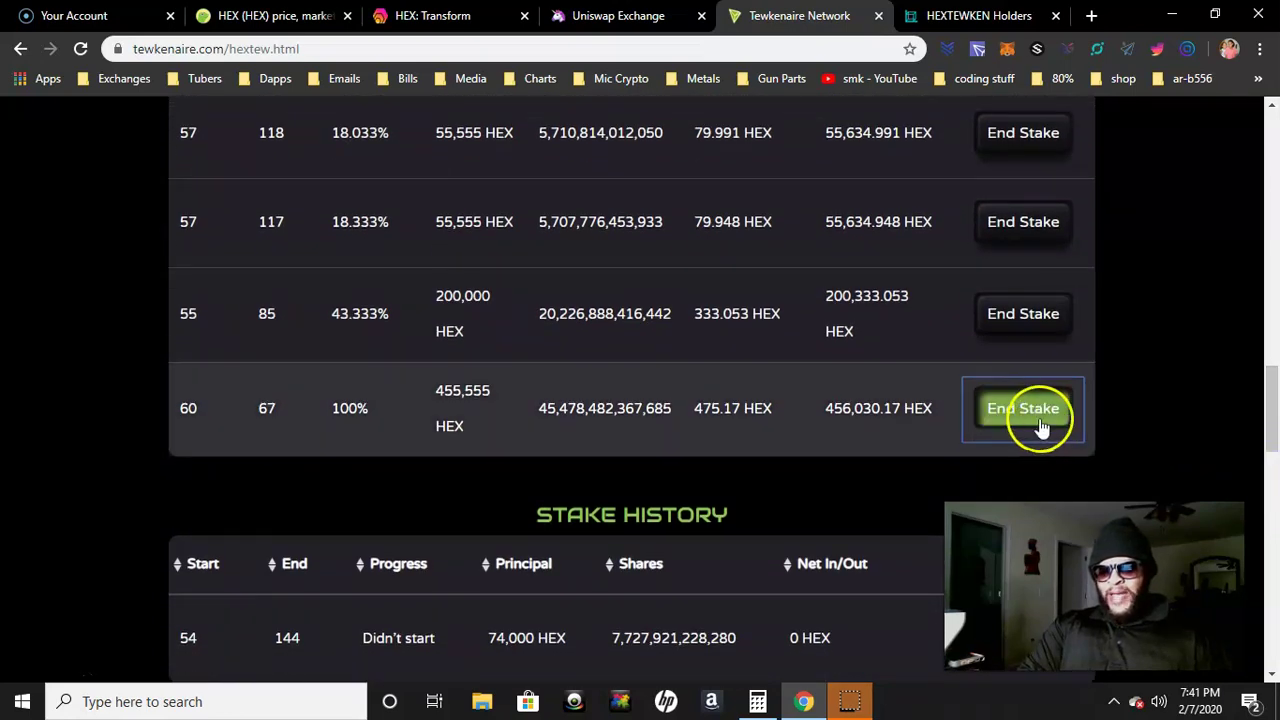
Step: End the 455,555 HEX stake and approve it in MetaMask at the 0.000708 ETH gas fee
click(1031, 425)
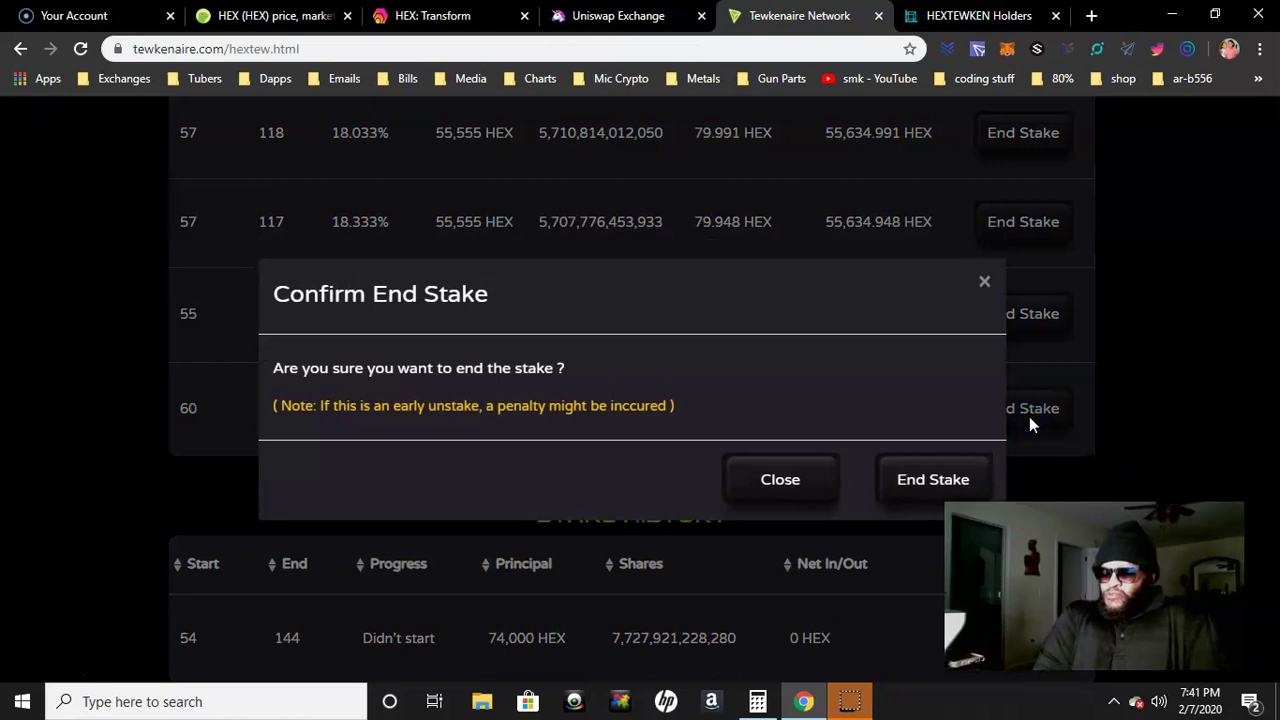
click(928, 484)
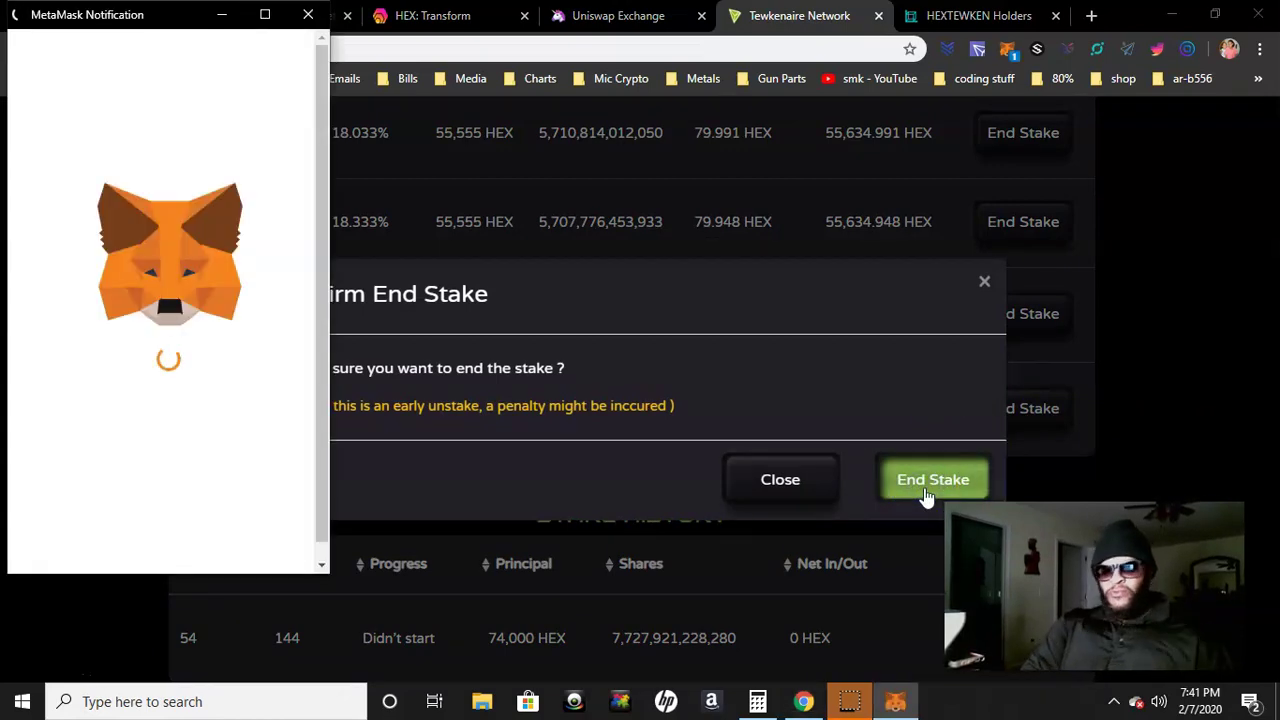
click(790, 480)
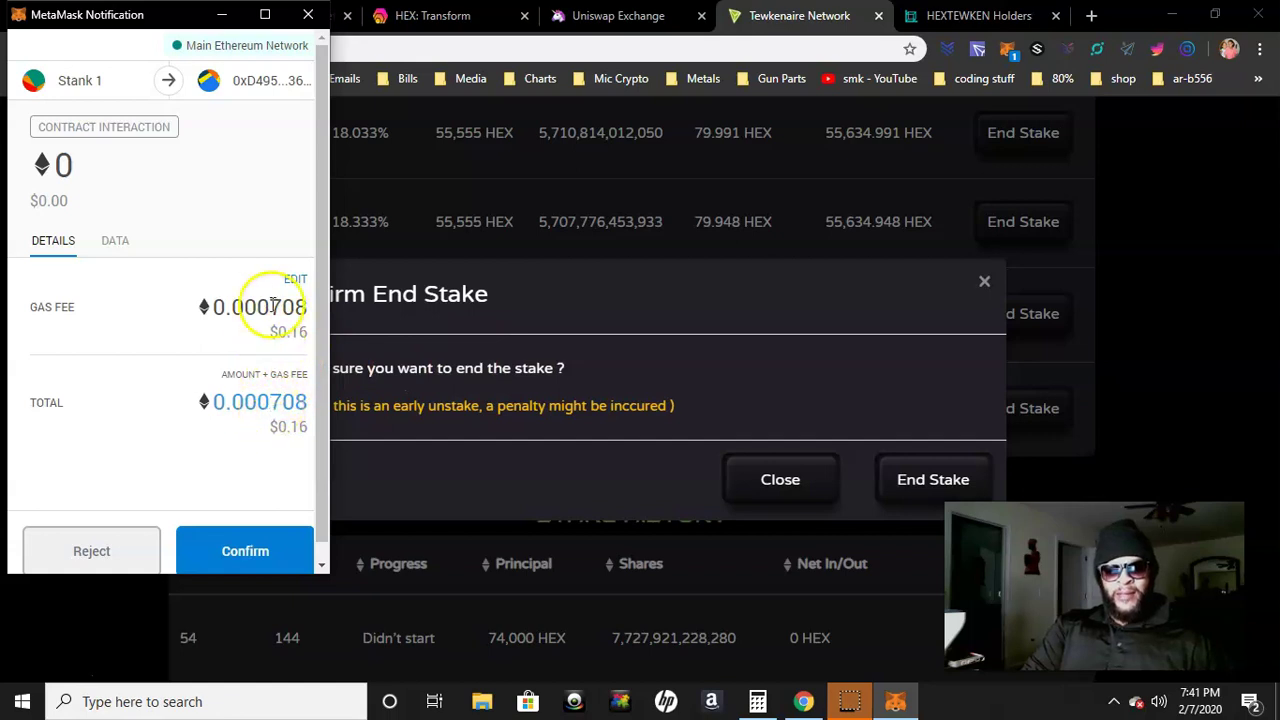
click(294, 280)
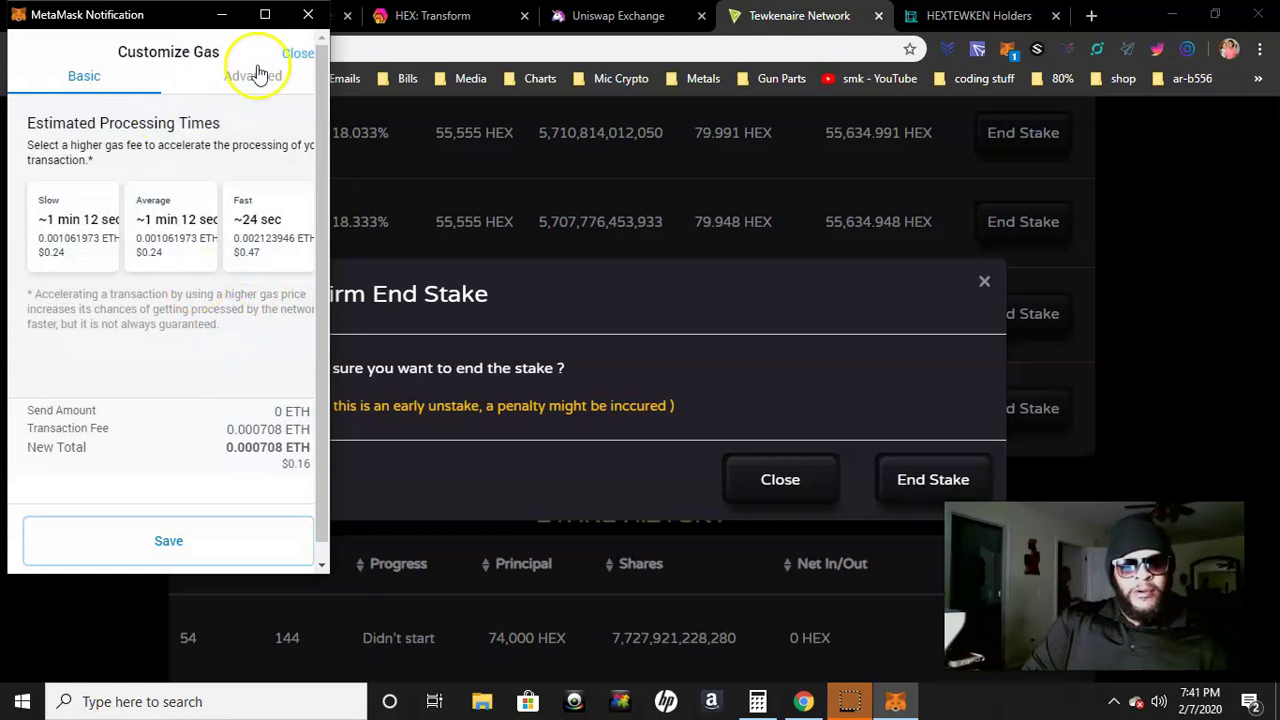
click(297, 53)
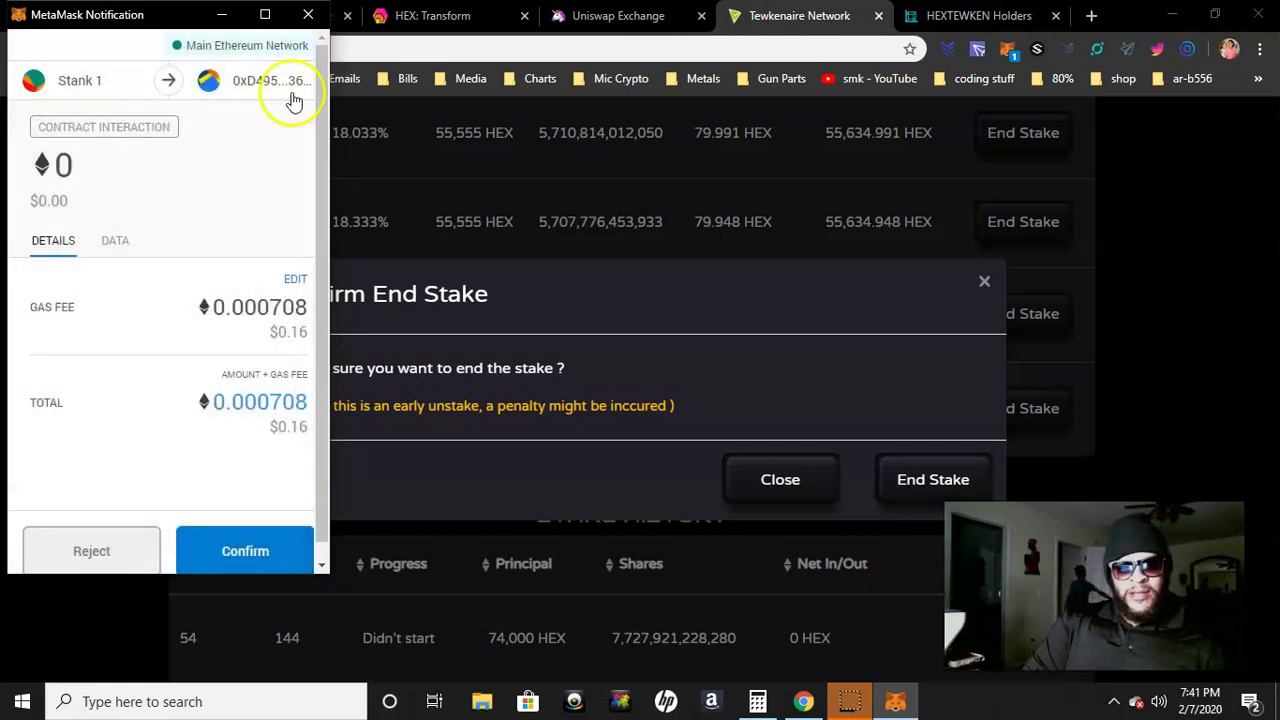
click(247, 558)
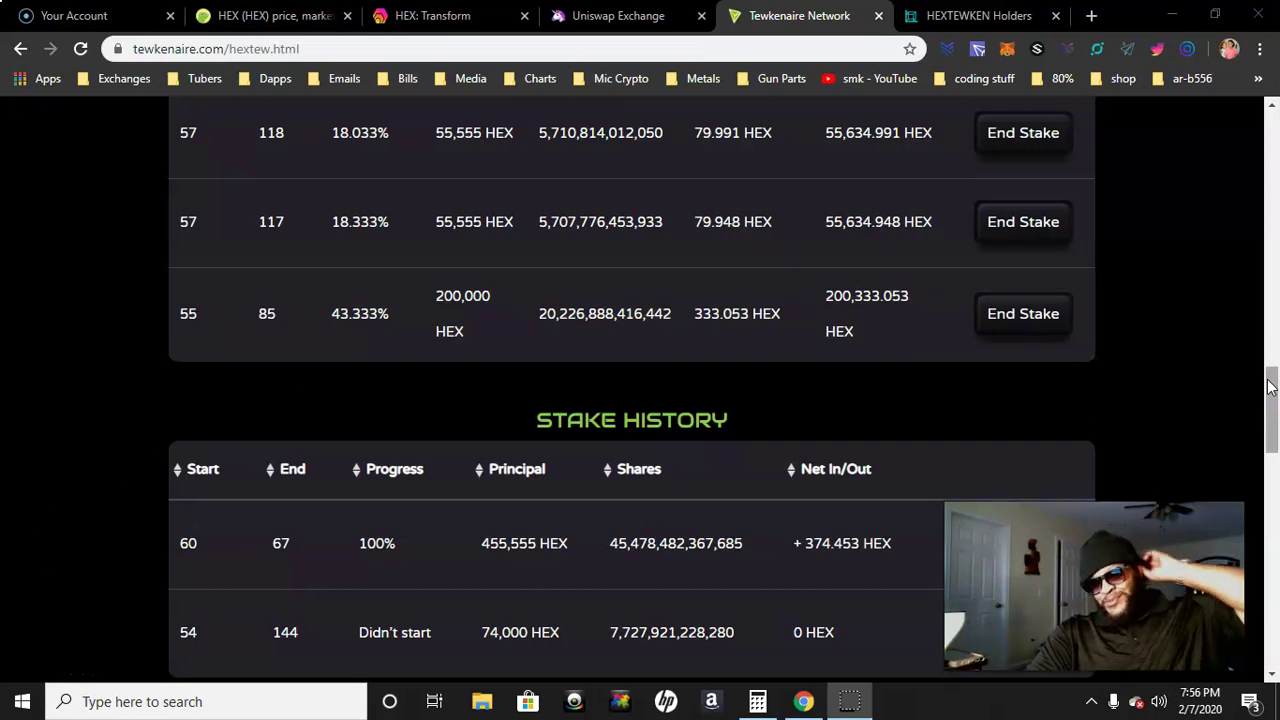
Step: Scroll to Stake History to see the ended +374.453 HEX row, then back up to My Vault
click(1270, 387)
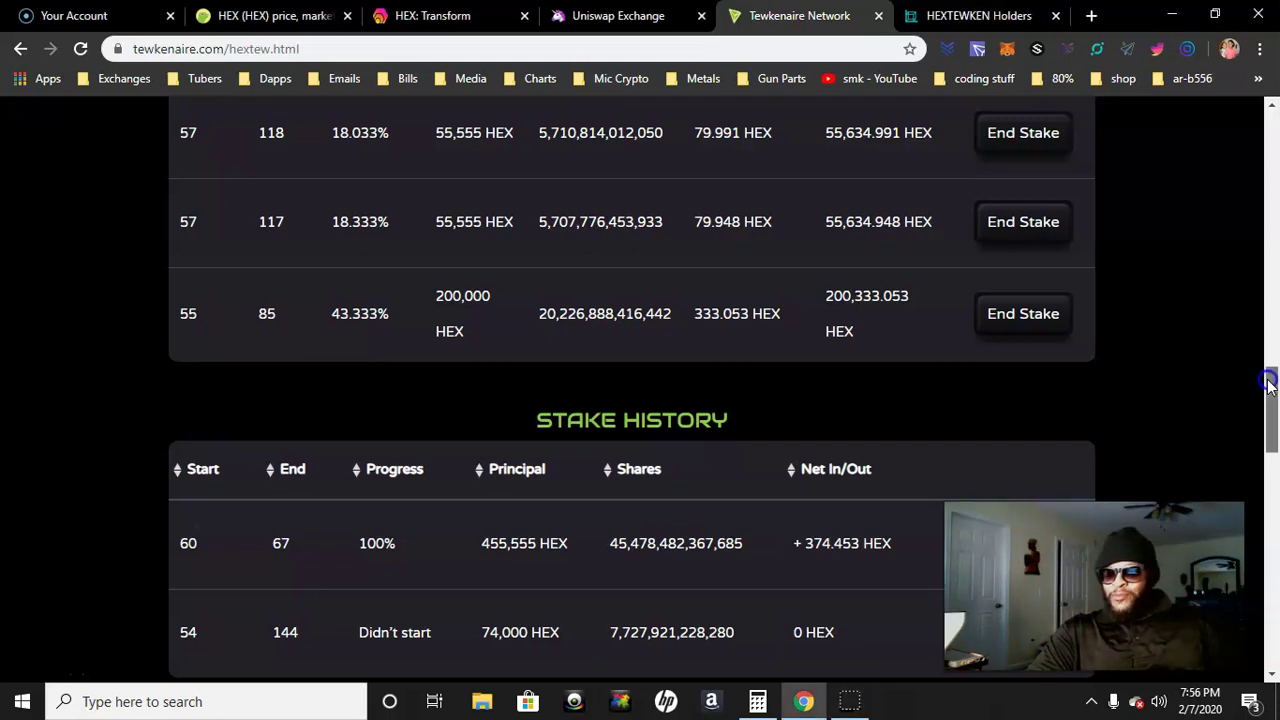
drag(1270, 387, 1274, 414)
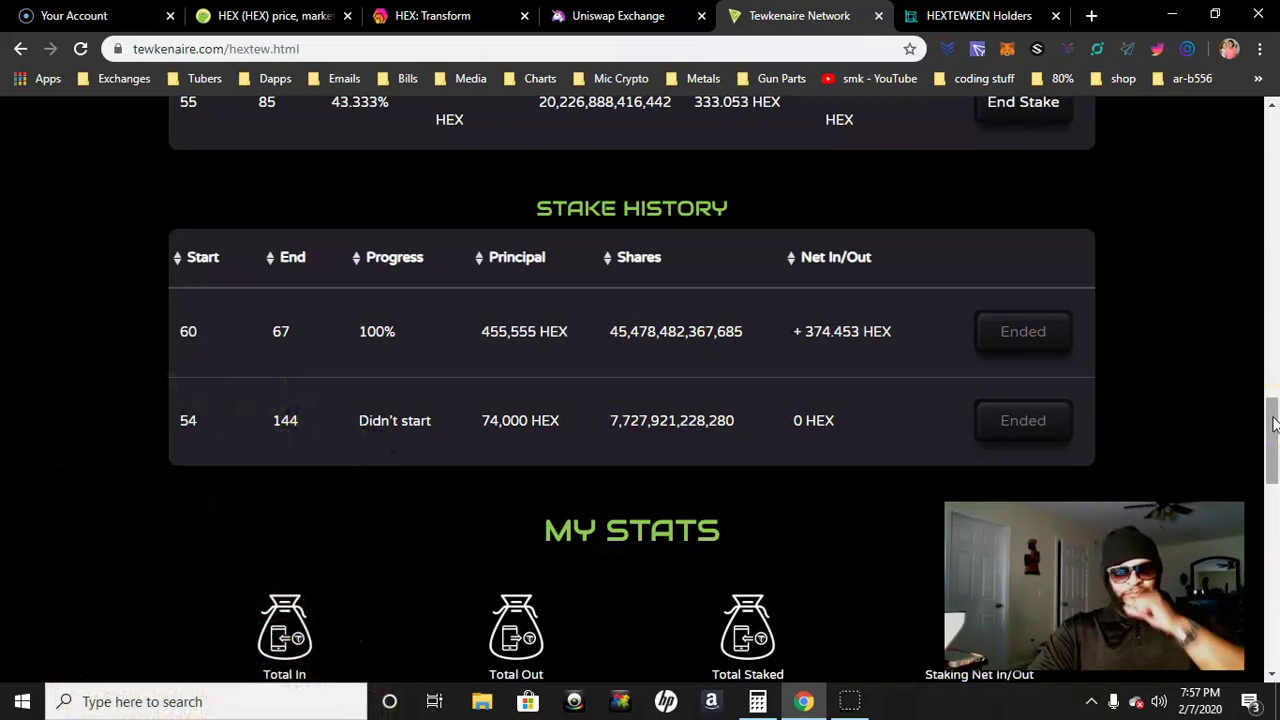
click(1273, 420)
drag(1273, 420, 1273, 172)
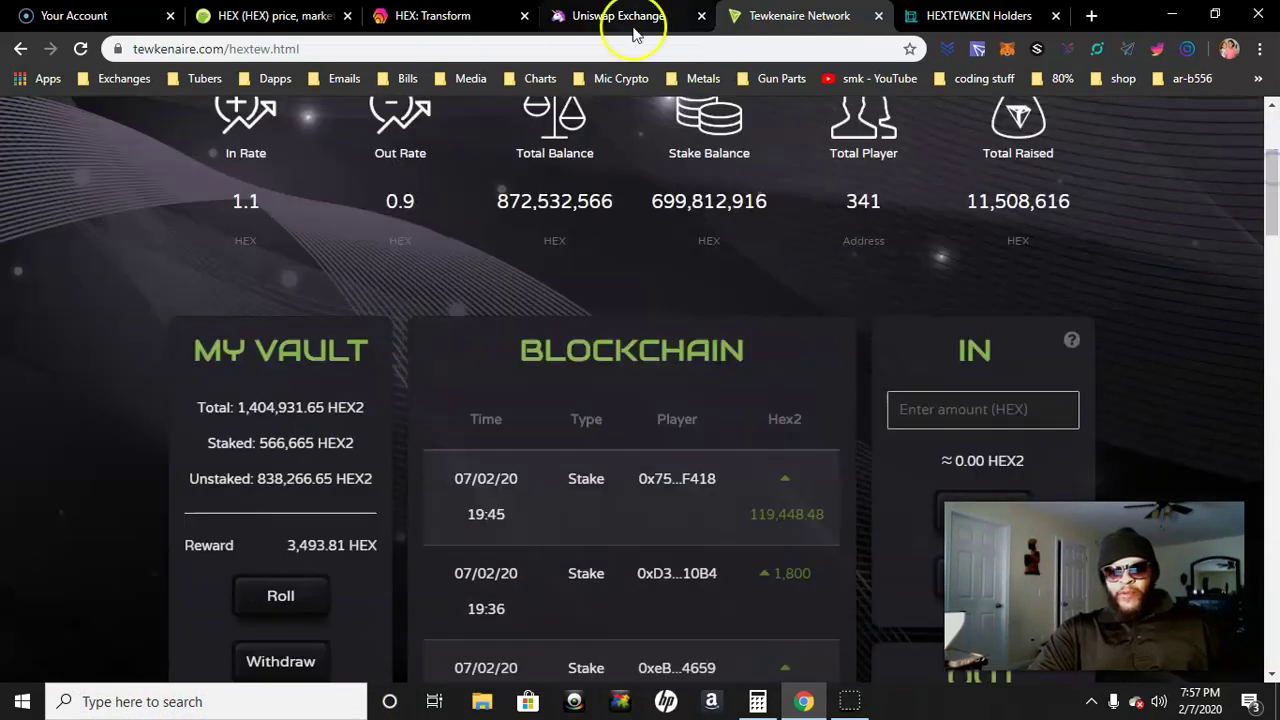
Step: On CoinGecko, confirm 475 HEX is worth about $0.20, then return to HEXTEW
click(276, 17)
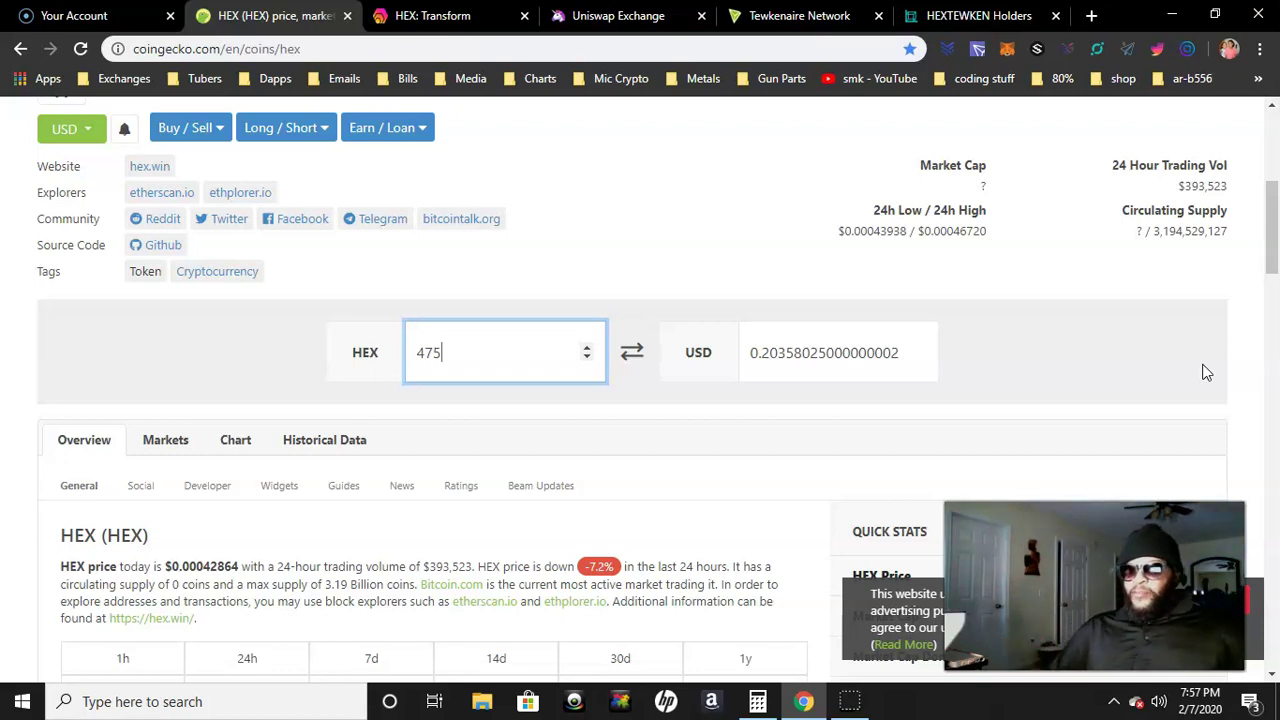
click(1168, 370)
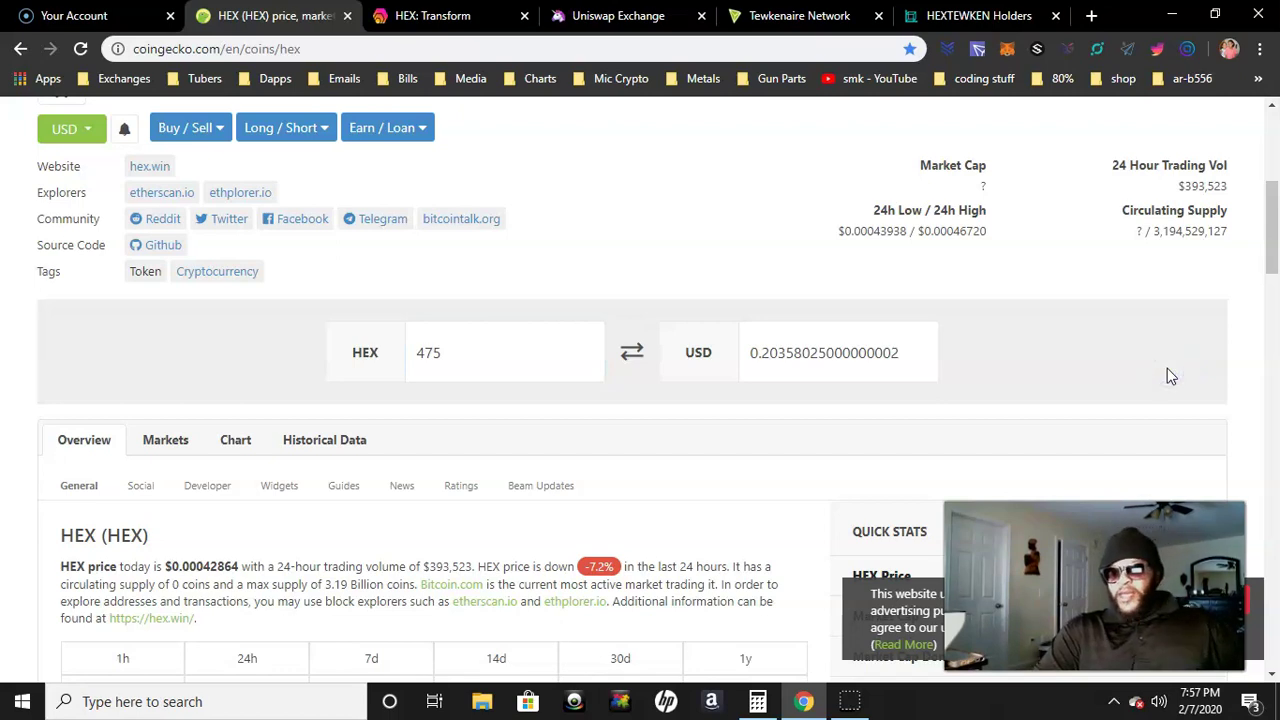
click(1144, 371)
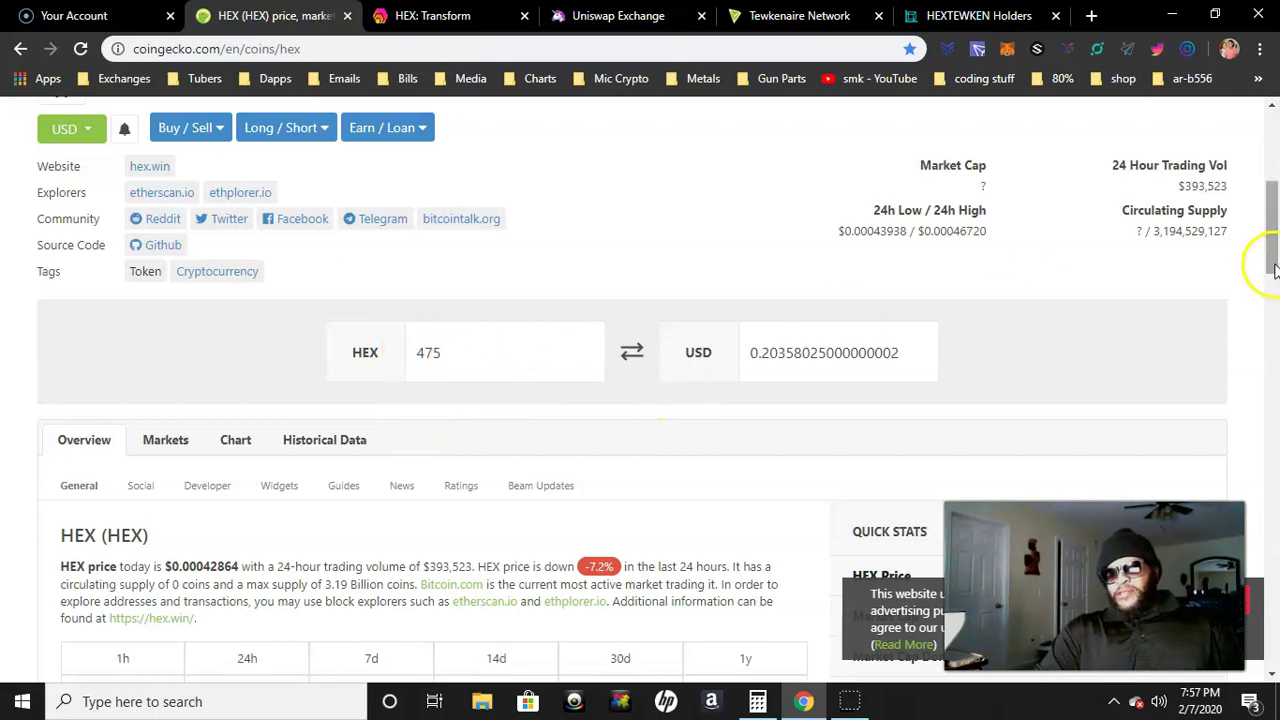
drag(1272, 255, 1272, 220)
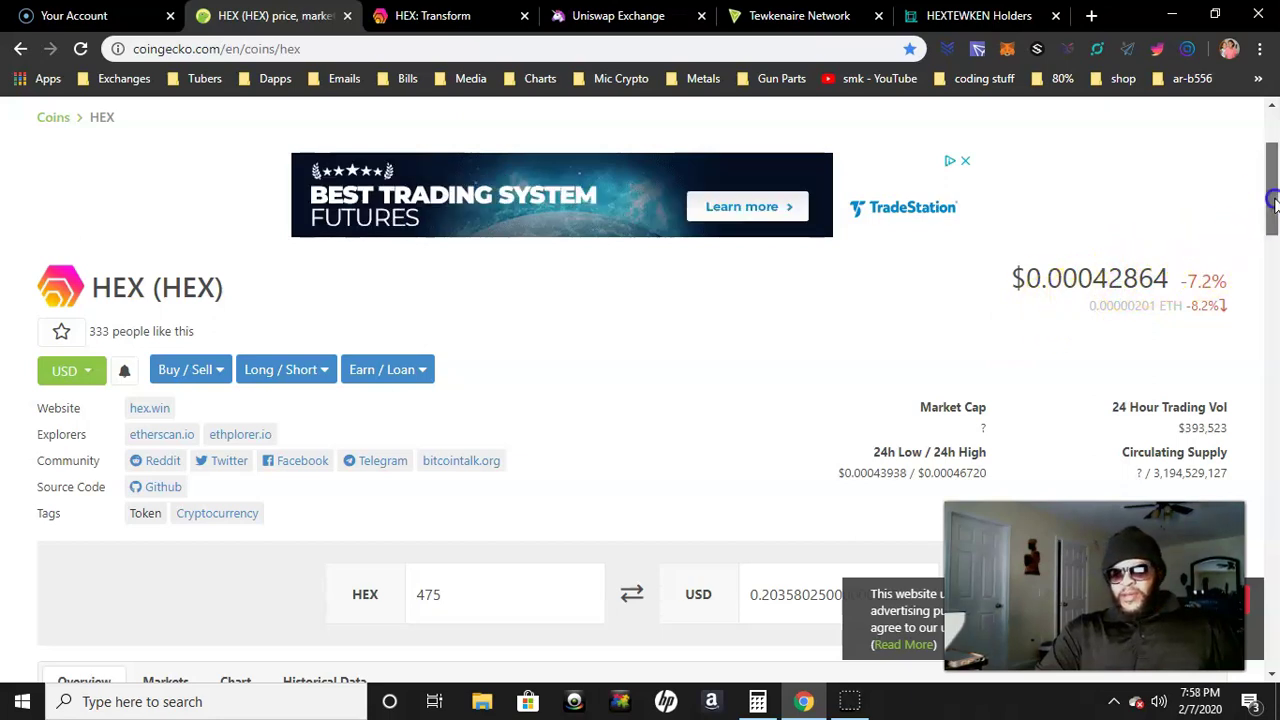
drag(1276, 205, 1276, 259)
click(790, 16)
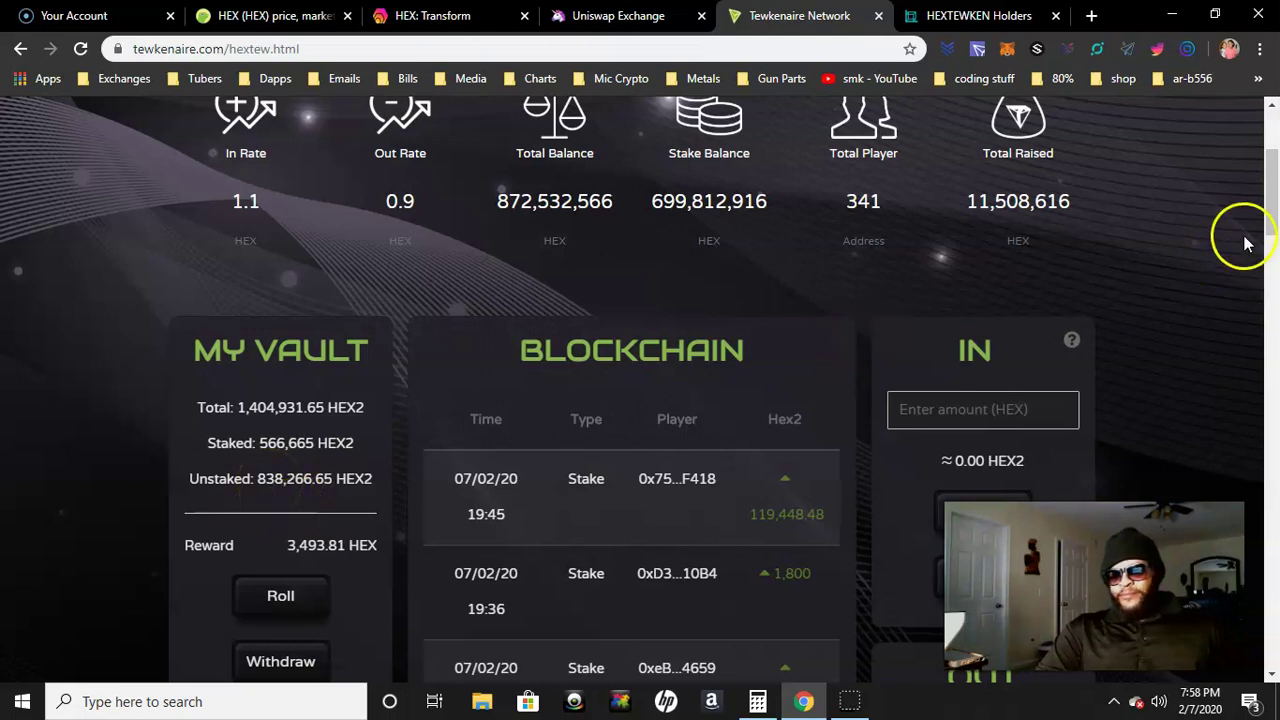
Step: Enter 838,000 HEX2 as the new stake amount in the Staking form
mouse_move(1271, 222)
mouse_down()
mouse_move(1273, 469)
mouse_move(1274, 325)
mouse_move(1271, 349)
mouse_up()
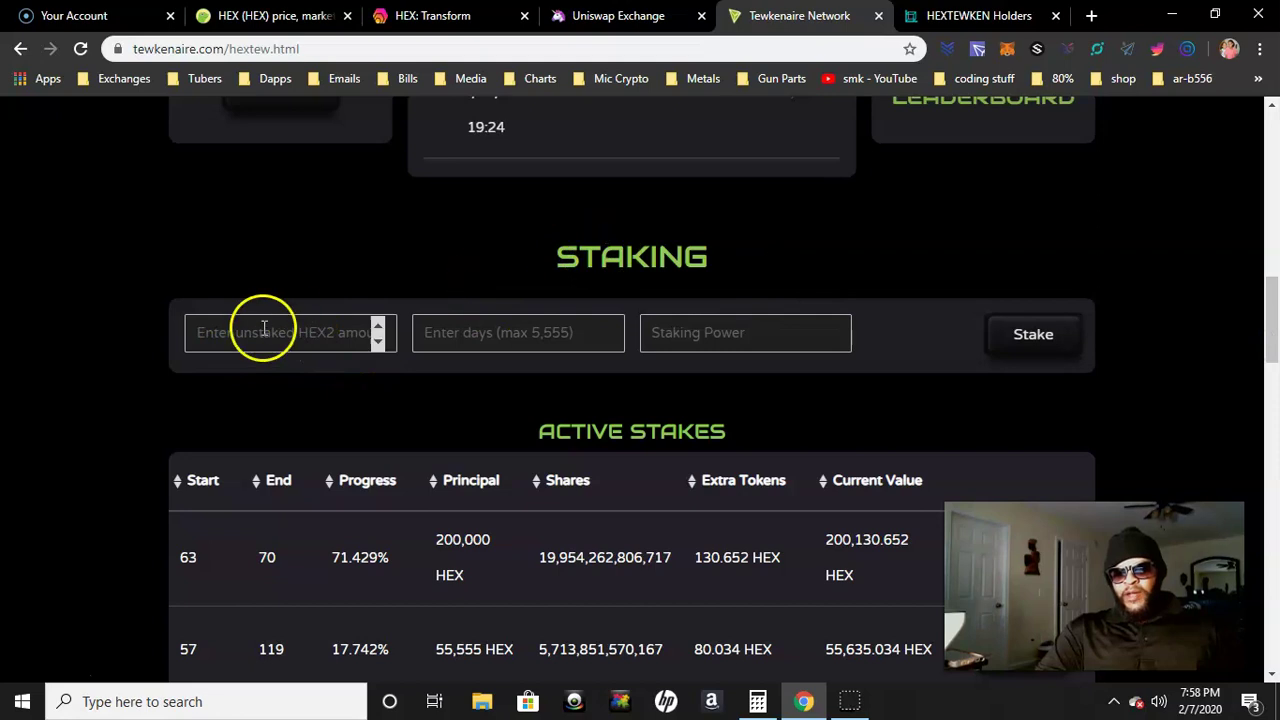
click(231, 340)
text(83)
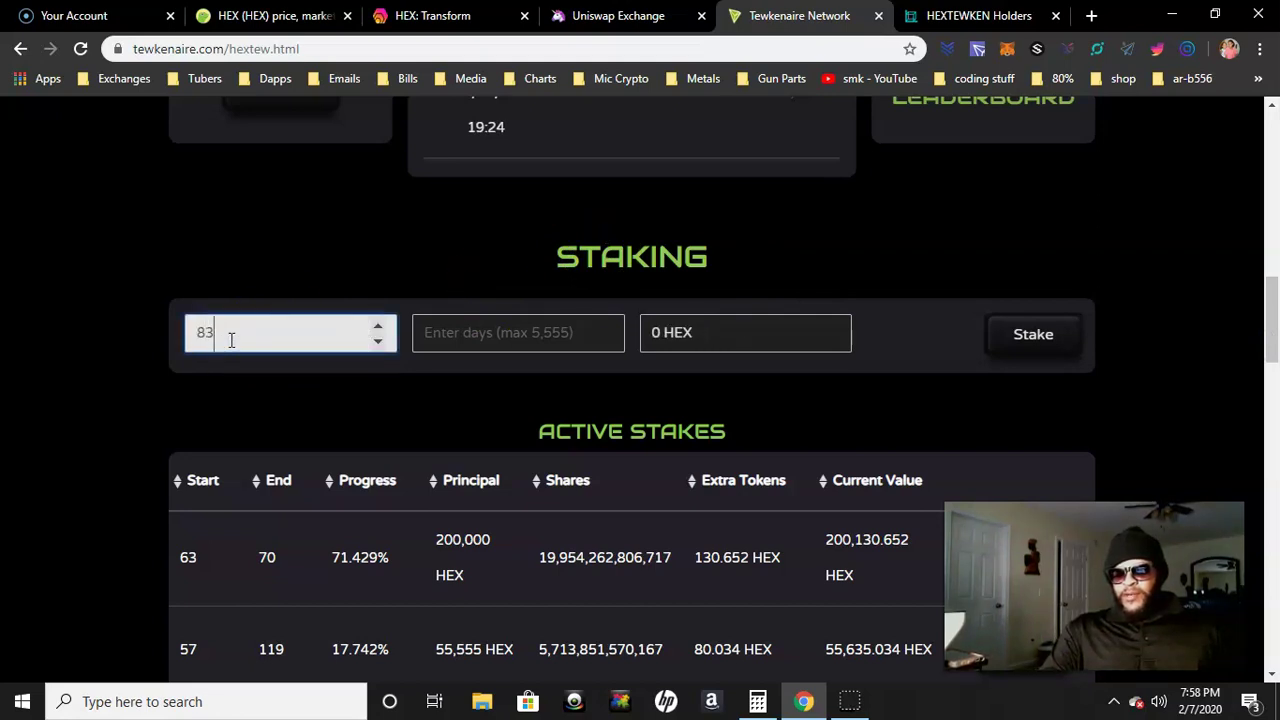
text(80000)
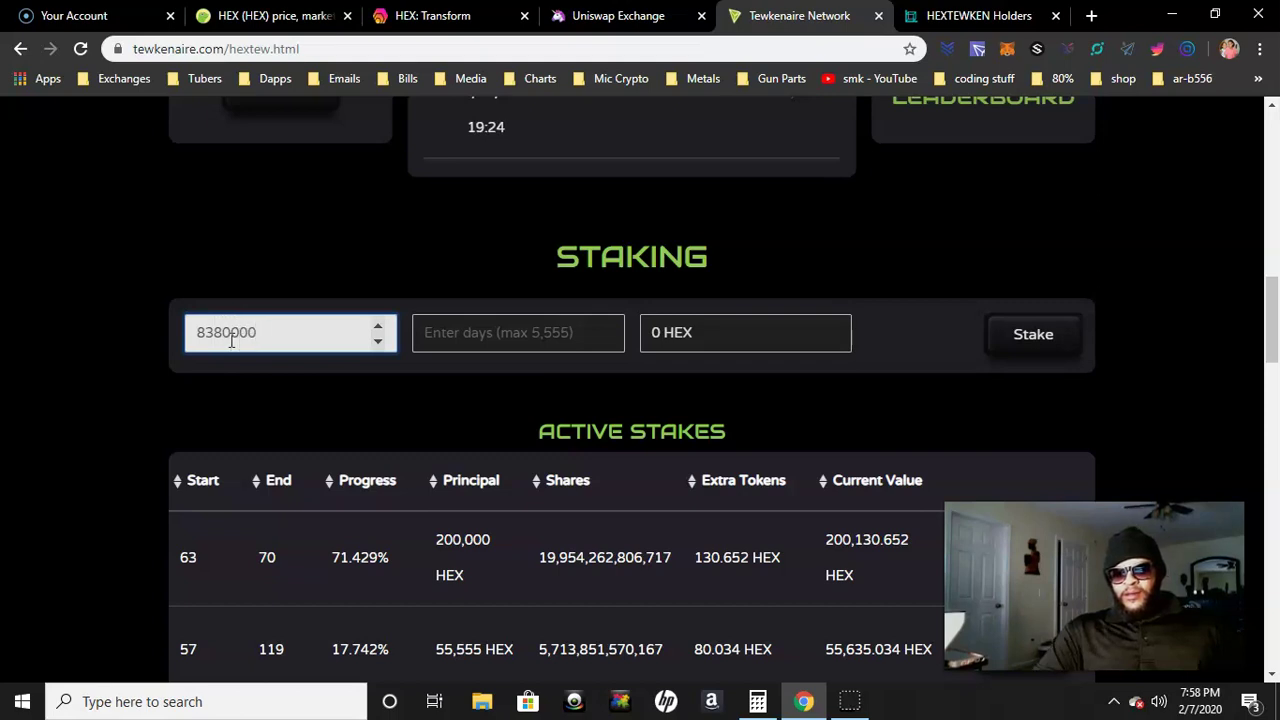
click(186, 332)
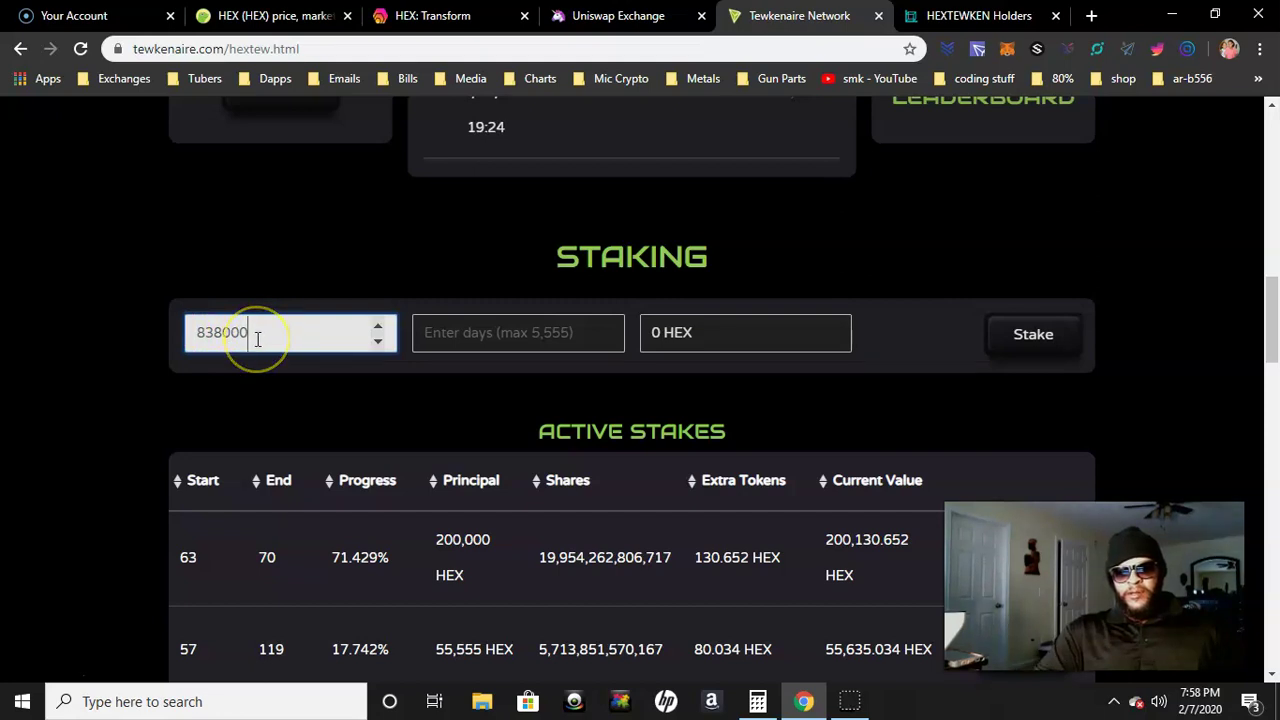
Step: Try 7, 1 and 10-day durations, settling on 14 days for 844,453.876 HEX staking power
click(451, 336)
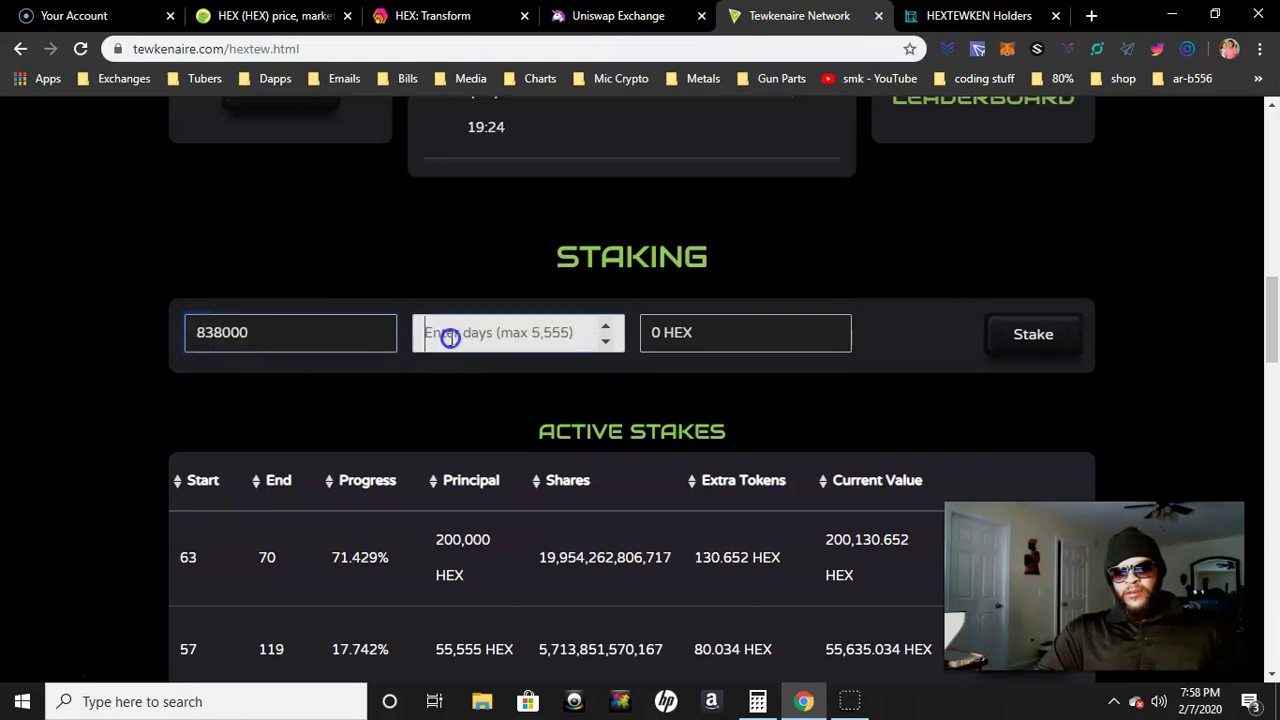
text(7)
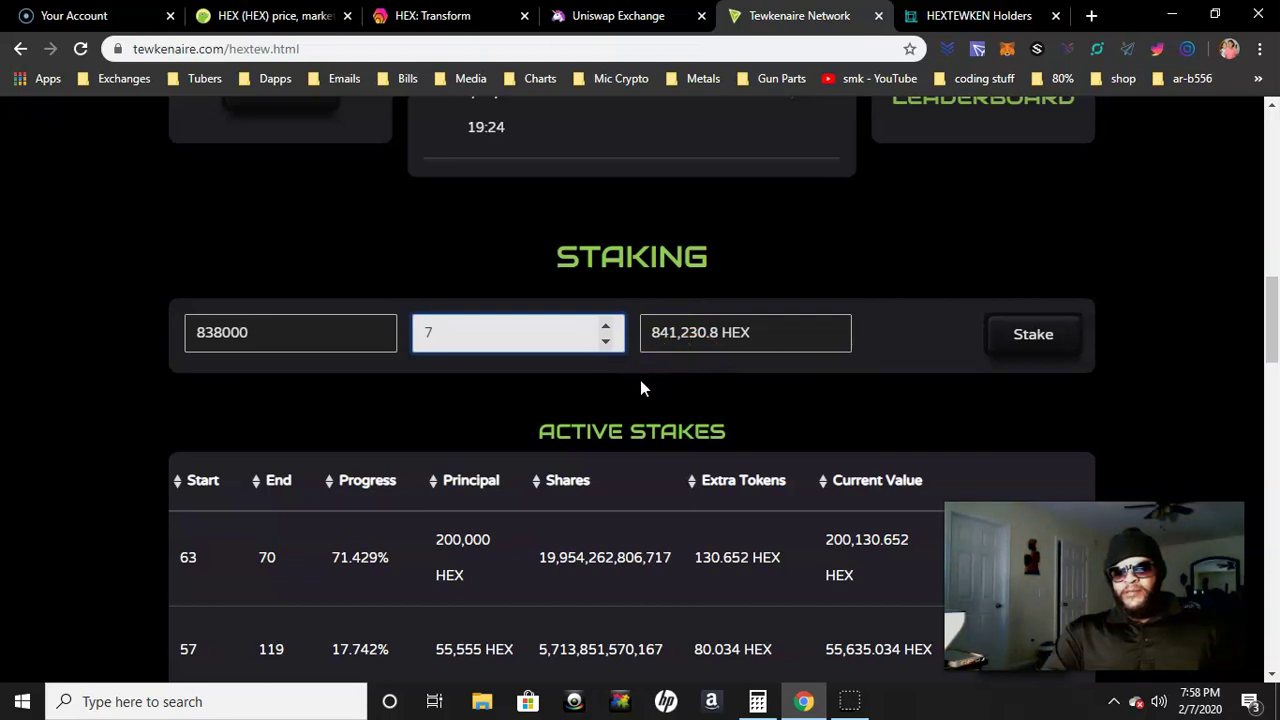
key(BackSpace)
text(1)
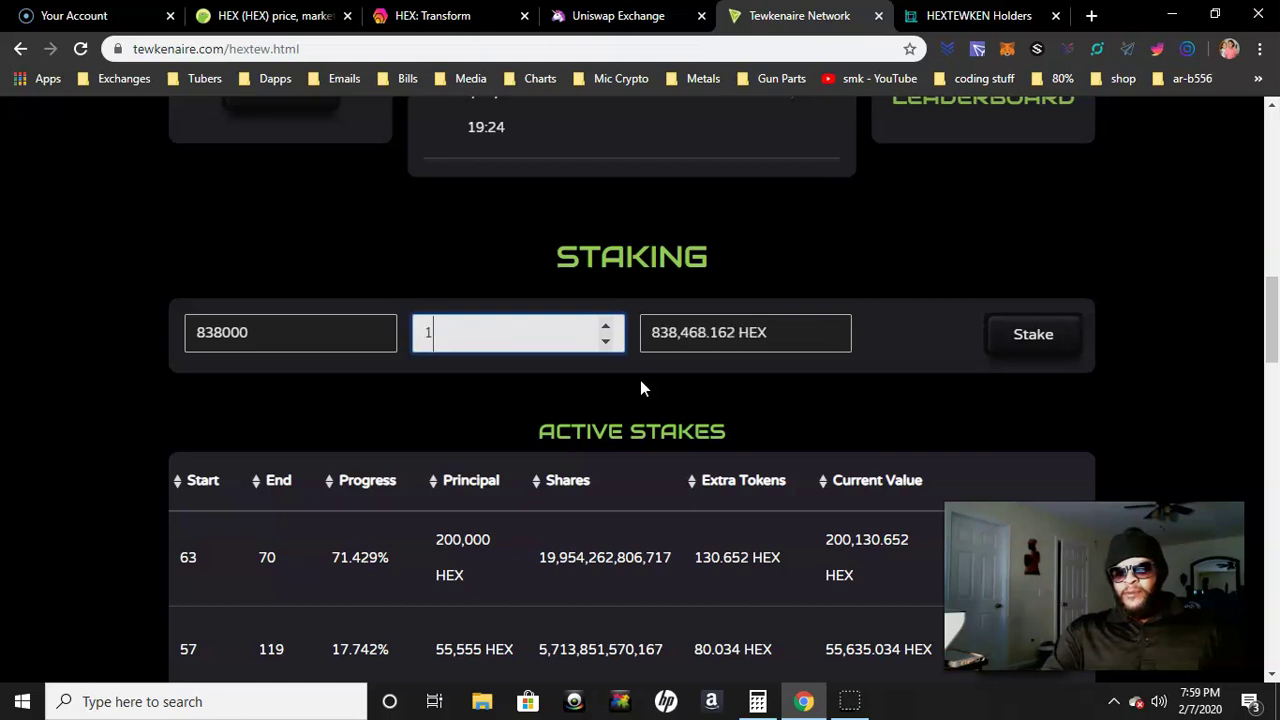
text(4)
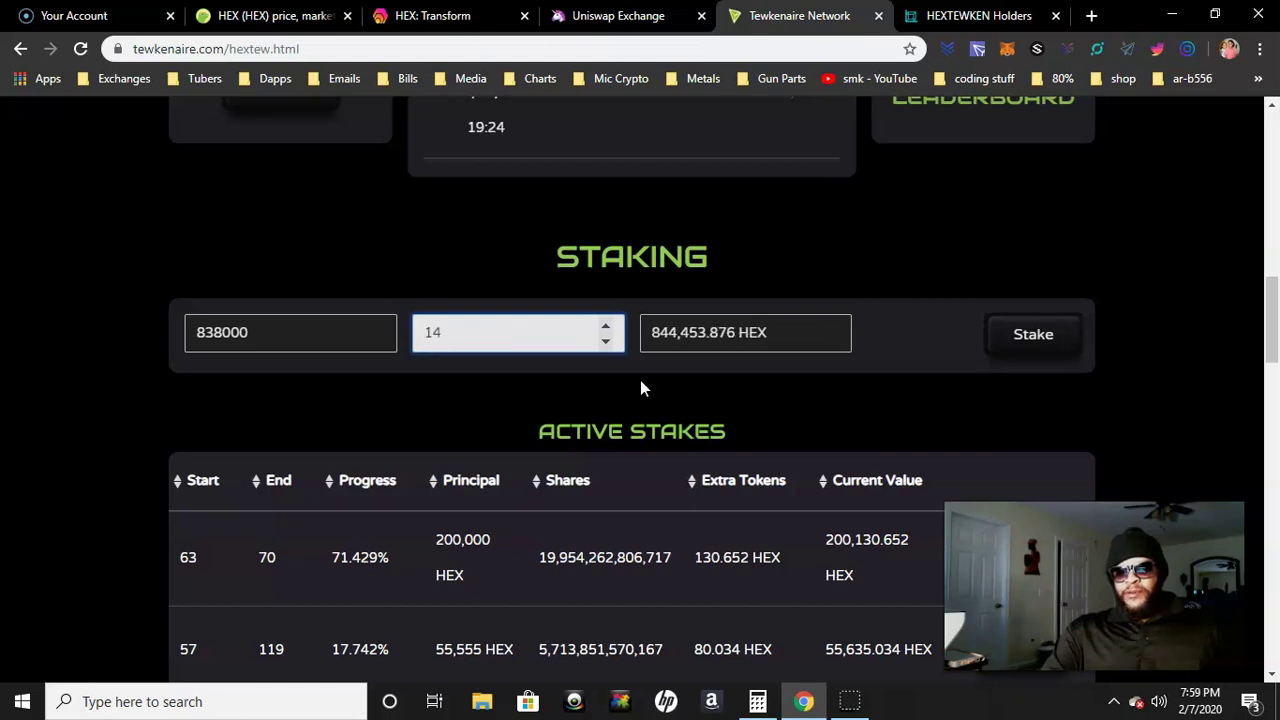
key(BackSpace)
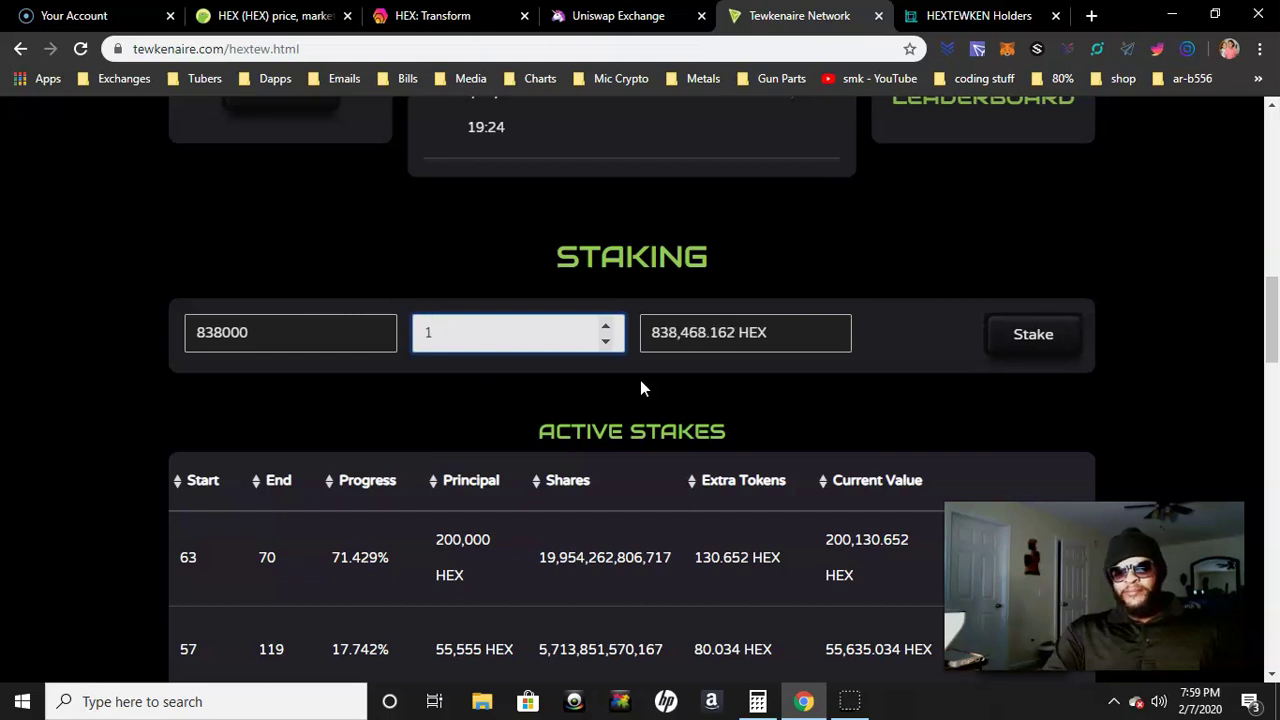
key(BackSpace)
text(10)
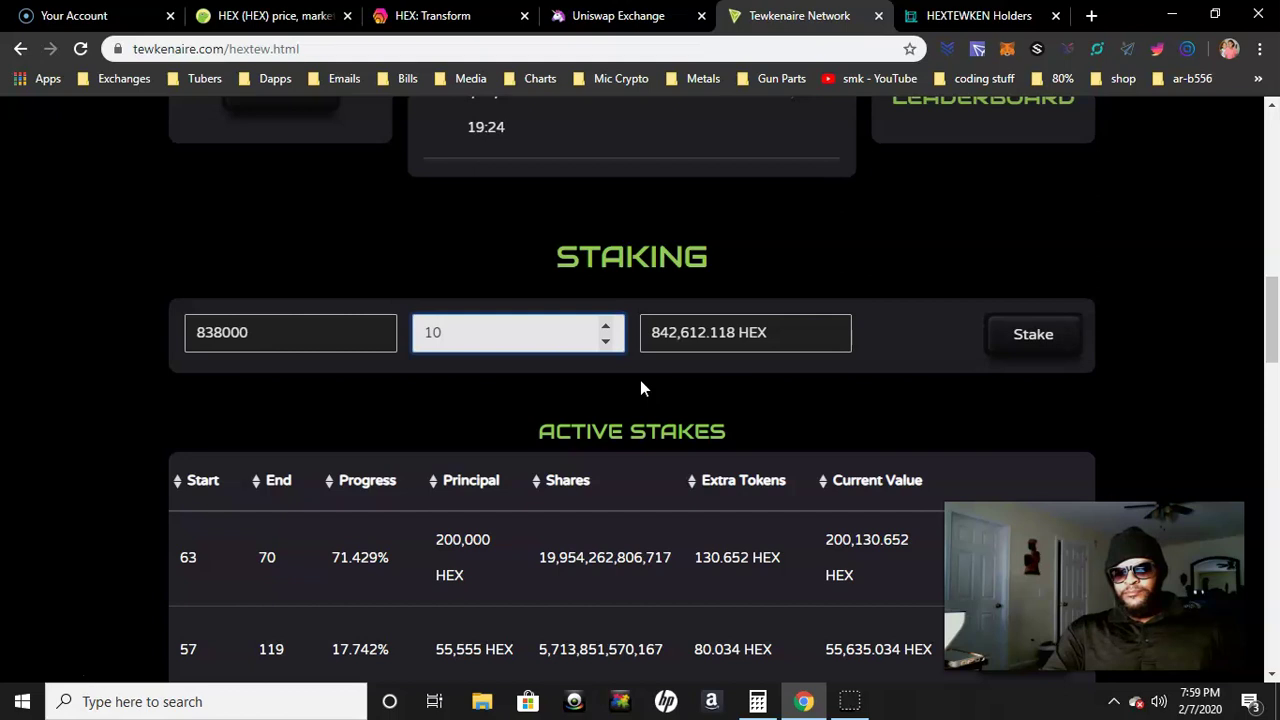
key(BackSpace)
key(BackSpace)
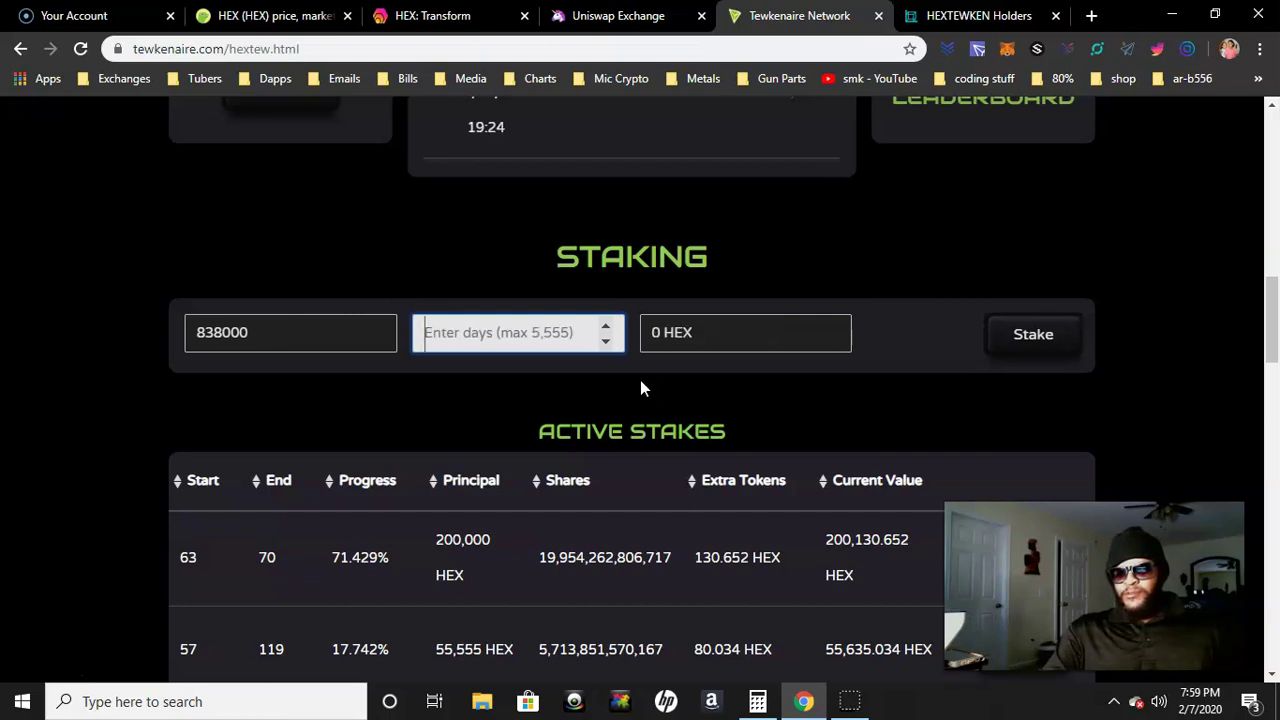
text(14)
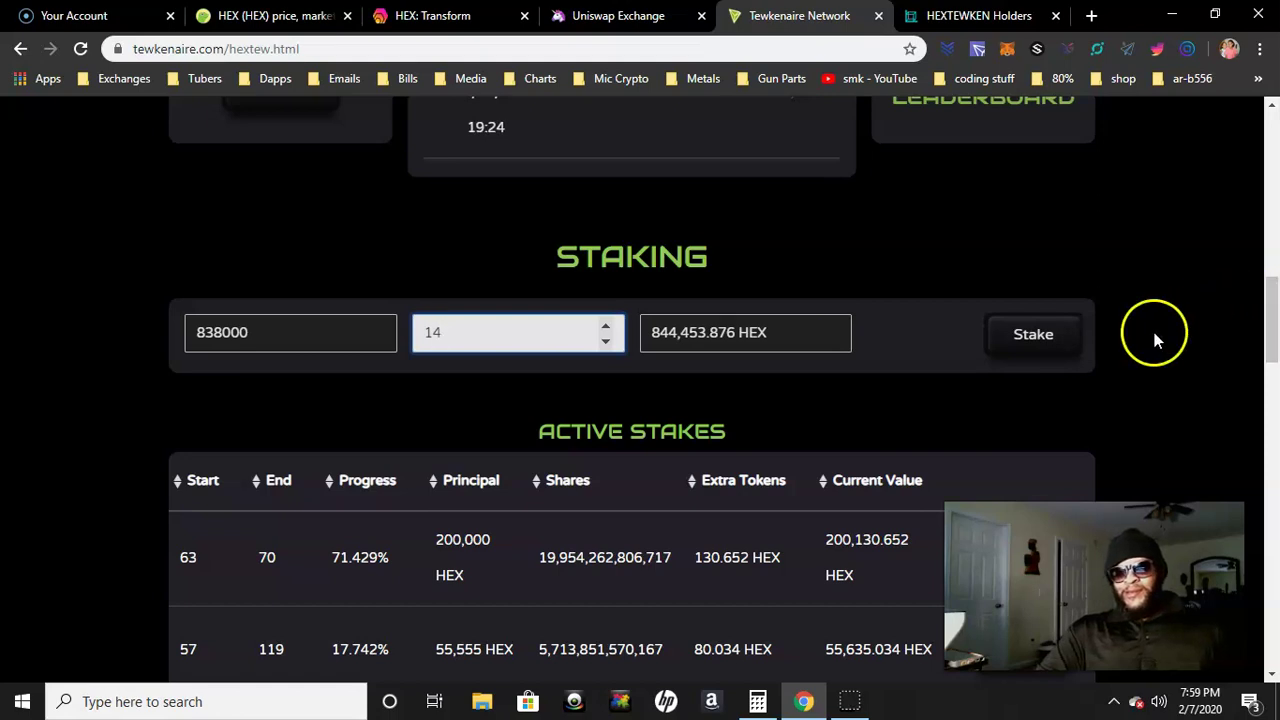
scroll(1272, 338, down, 2)
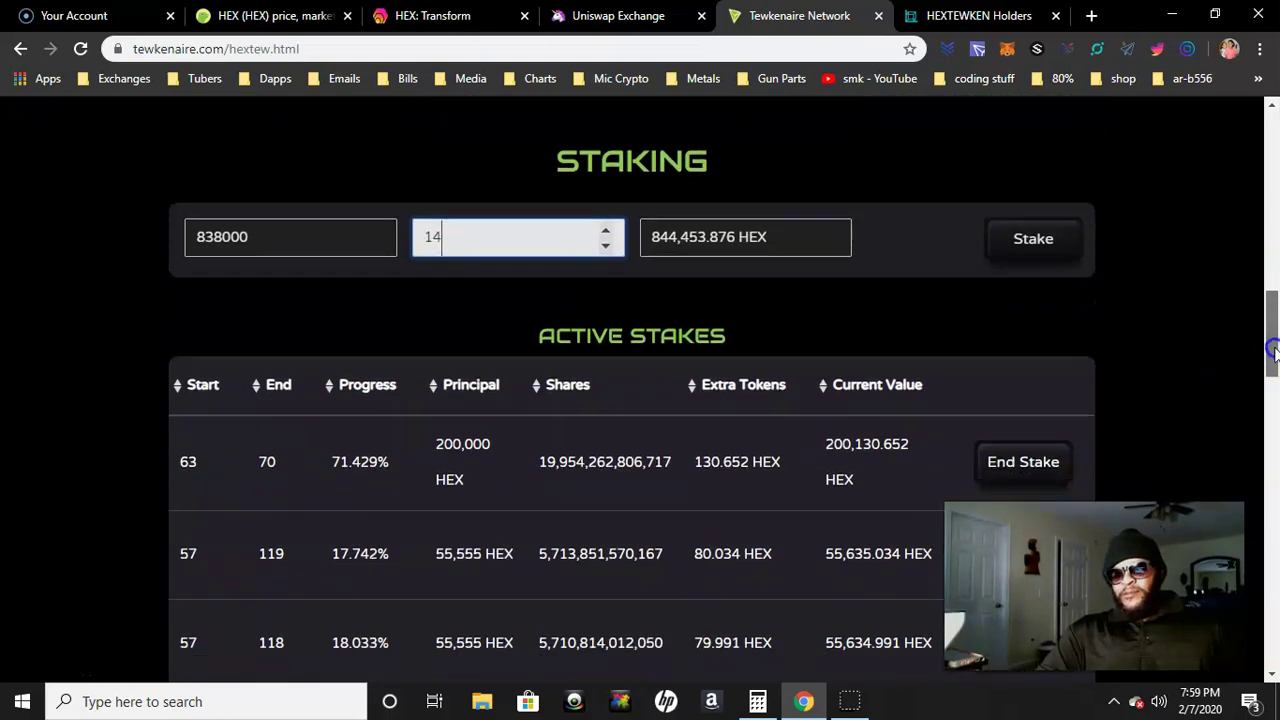
scroll(1272, 338, up, 2)
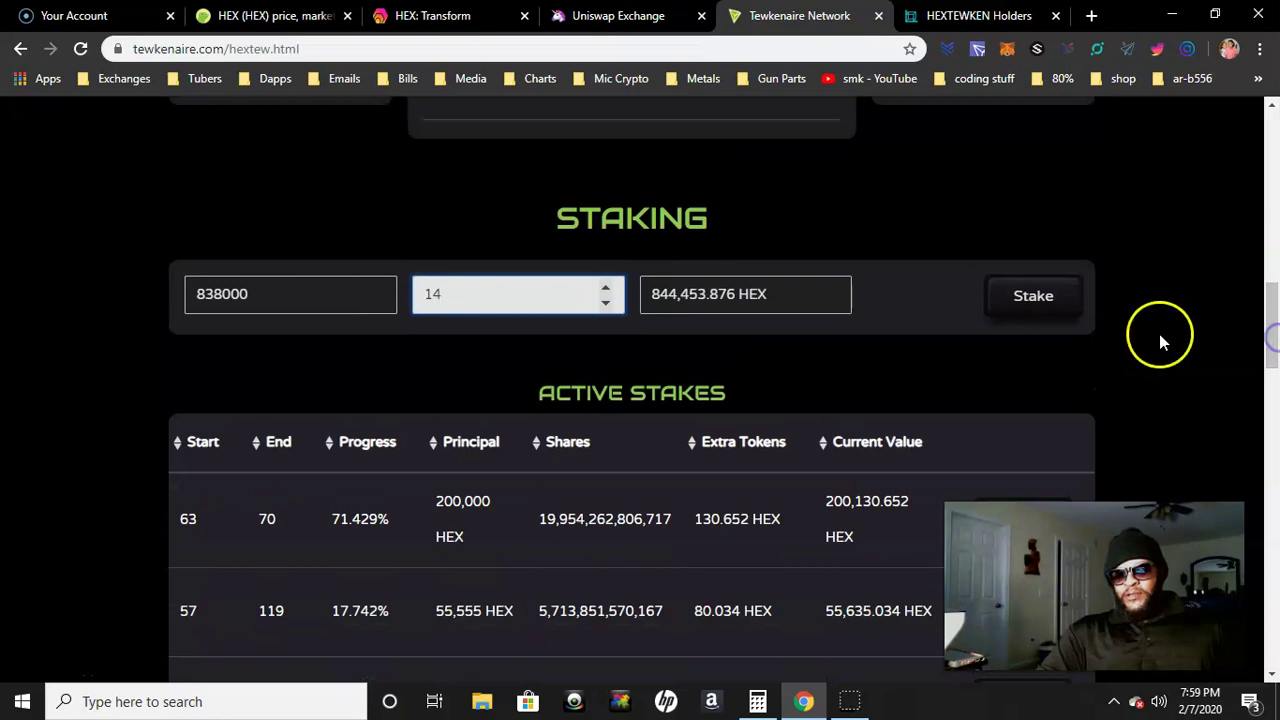
Step: Confirm the Stake Start transaction for 838,000 HEX2 over 14 days in MetaMask
click(1052, 303)
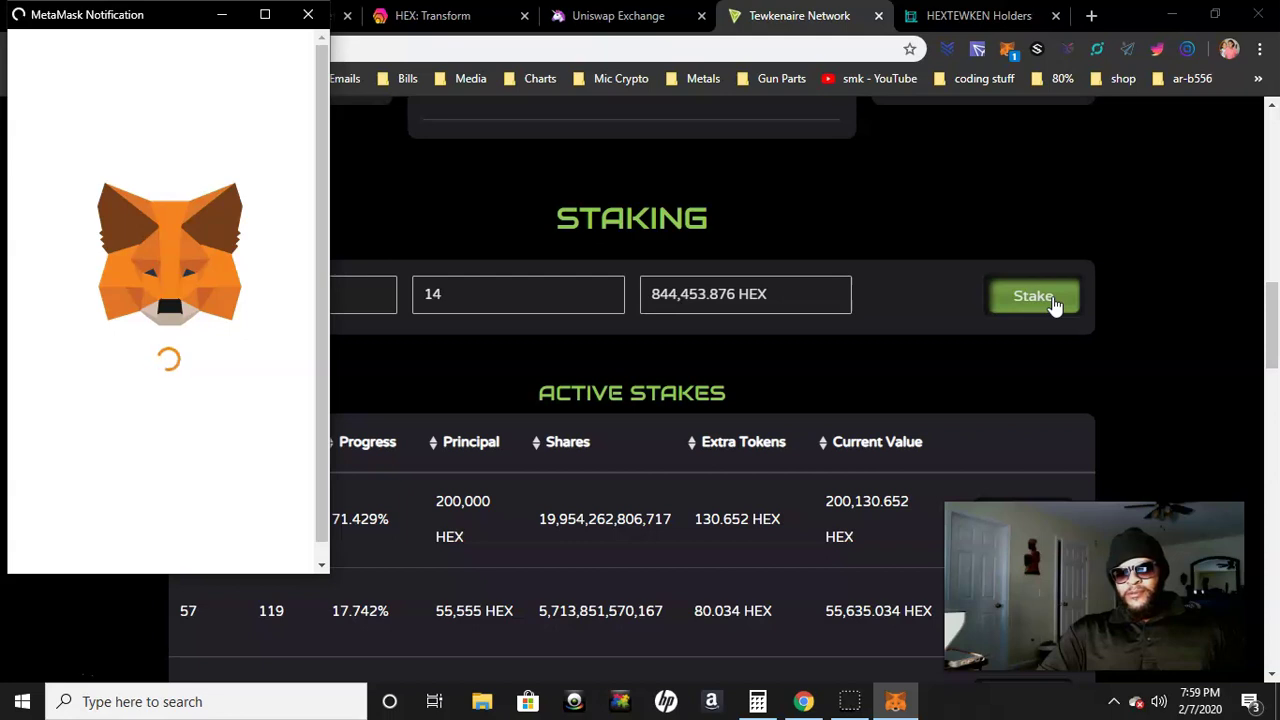
click(1040, 246)
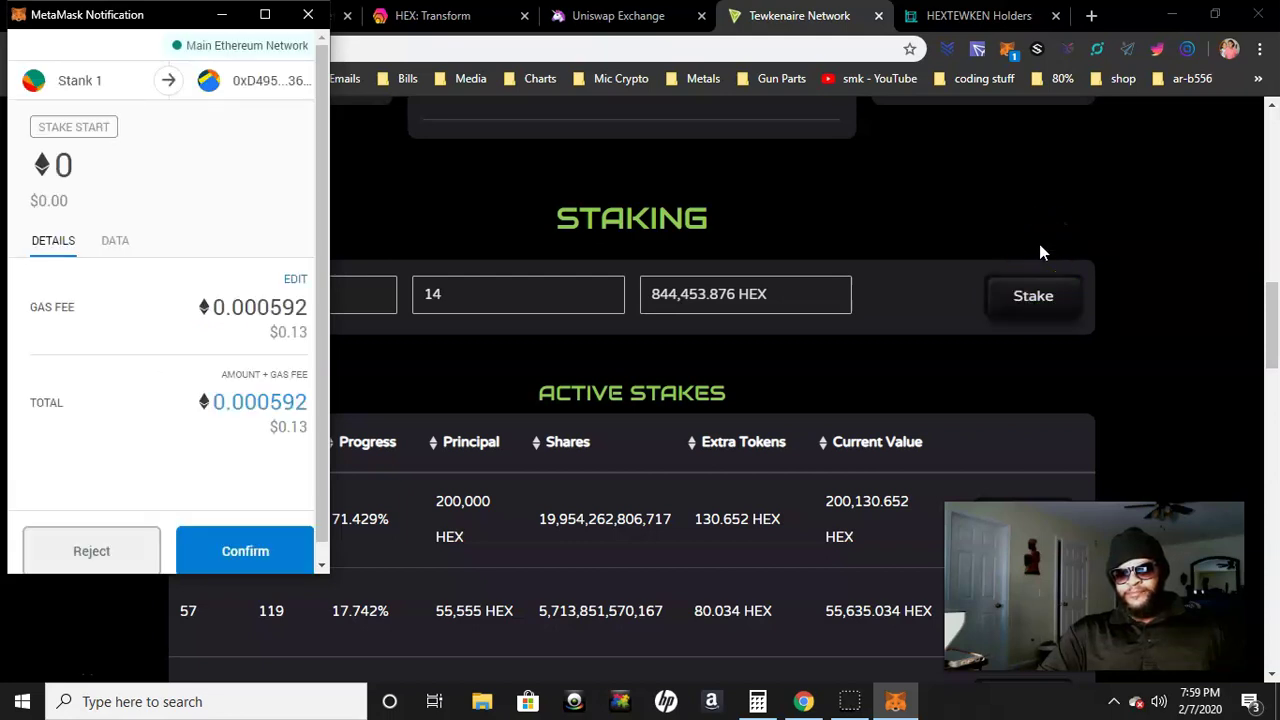
click(255, 550)
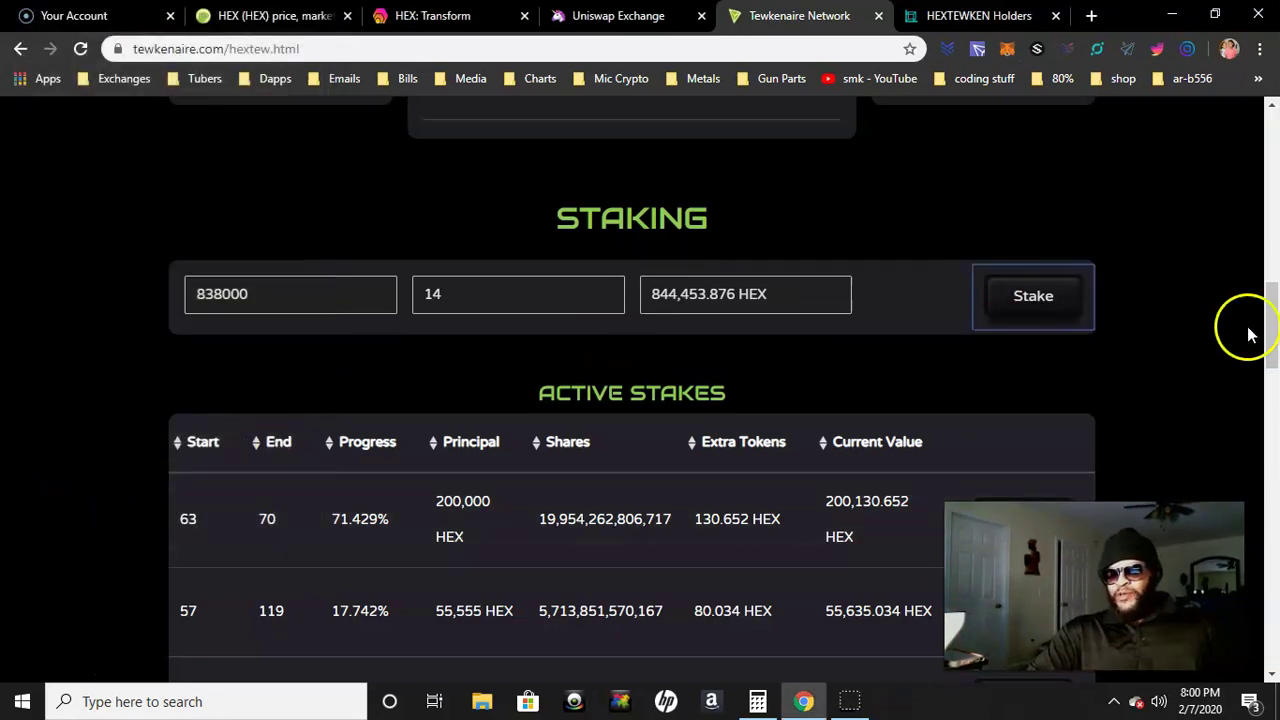
Step: Scroll back to the top of HEXTEW to read the My Vault totals of 1,404,931.65 HEX2
drag(1266, 329, 1275, 228)
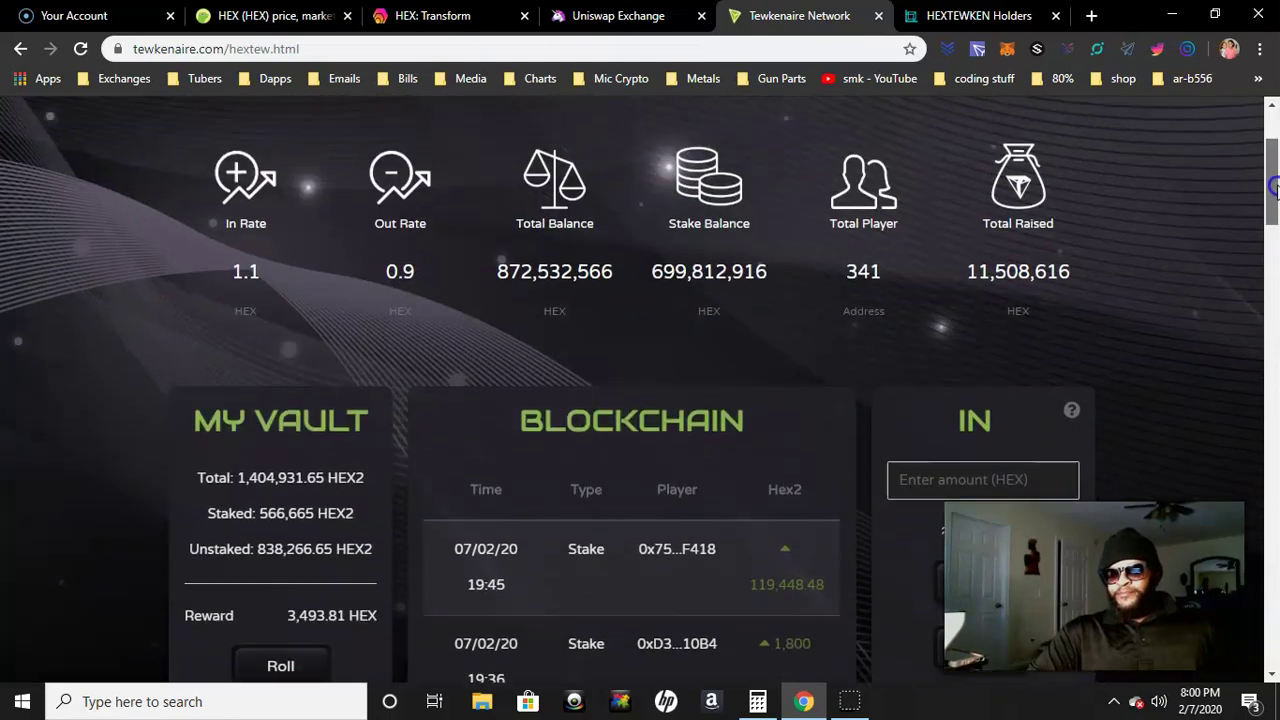
scroll(1274, 185, up, 2)
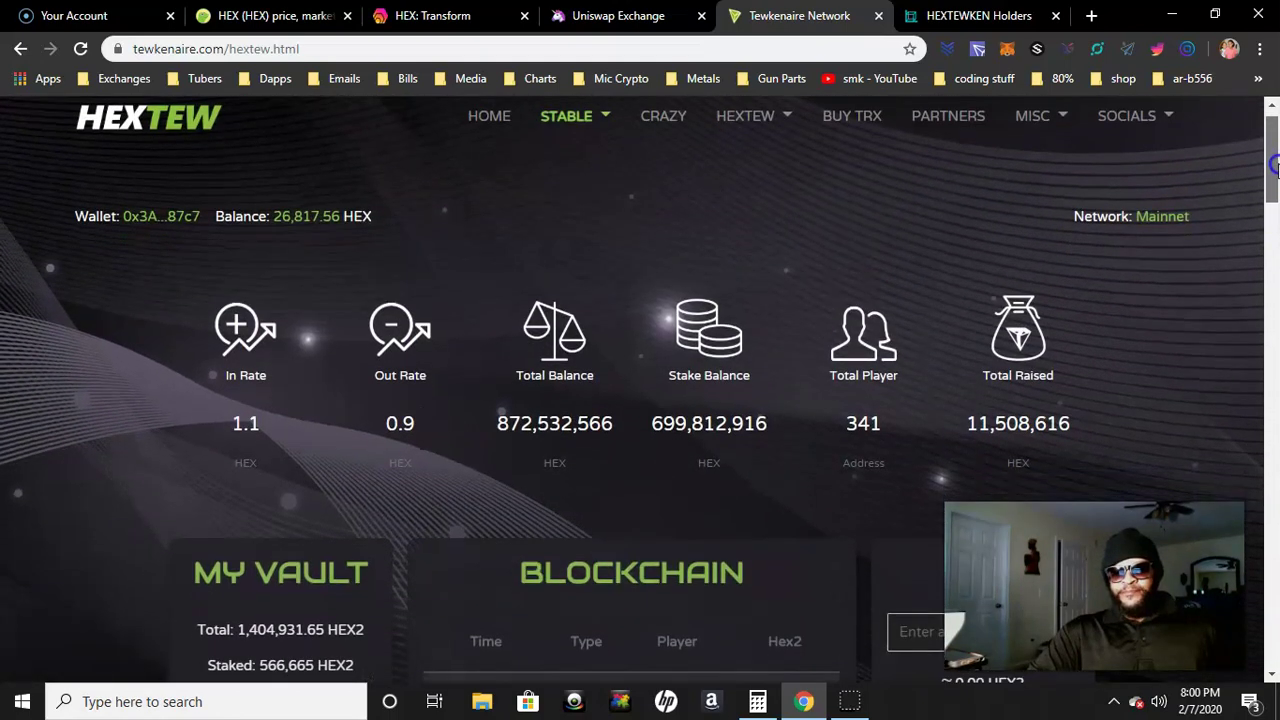
drag(1274, 165, 1273, 156)
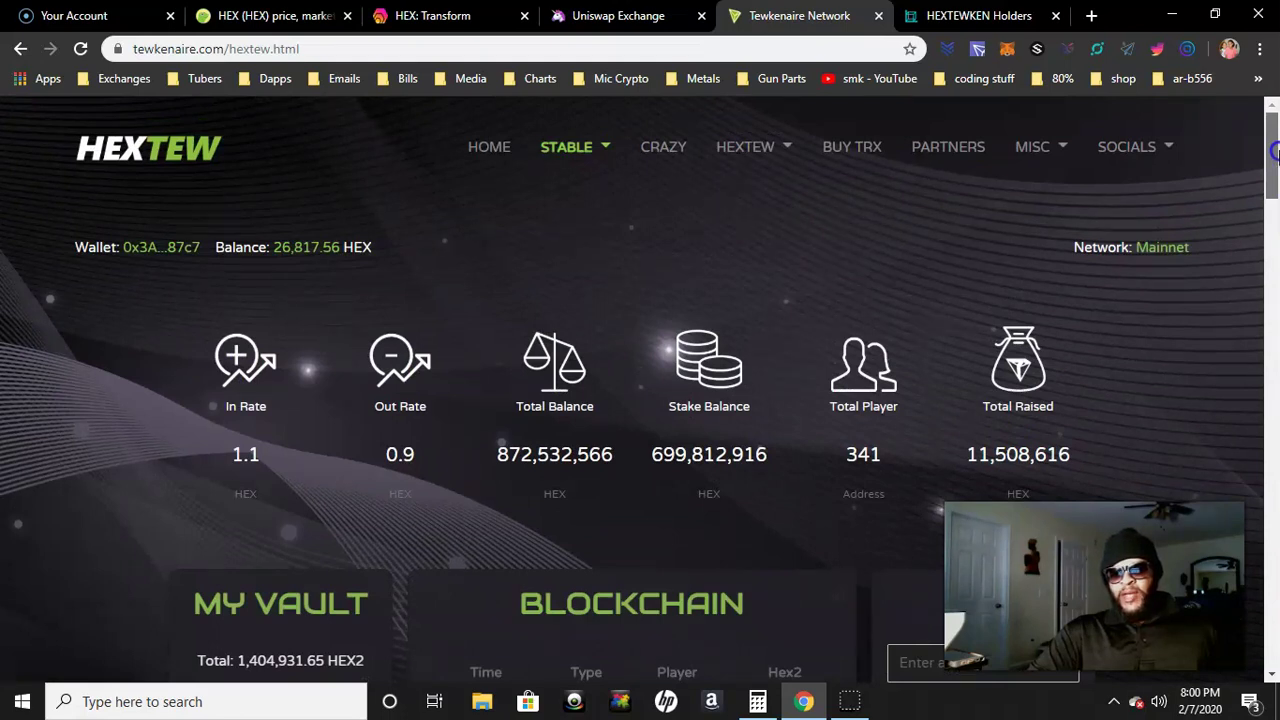
drag(1275, 155, 1274, 168)
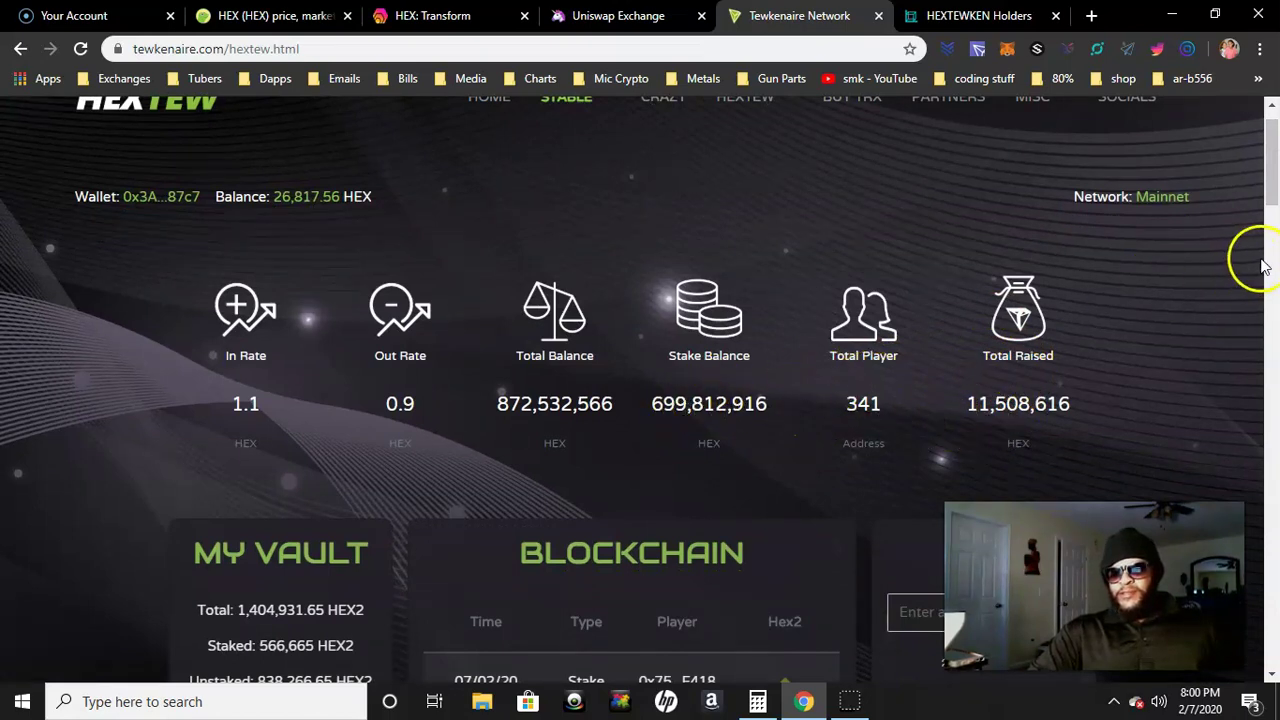
click(1271, 201)
drag(1271, 201, 1271, 160)
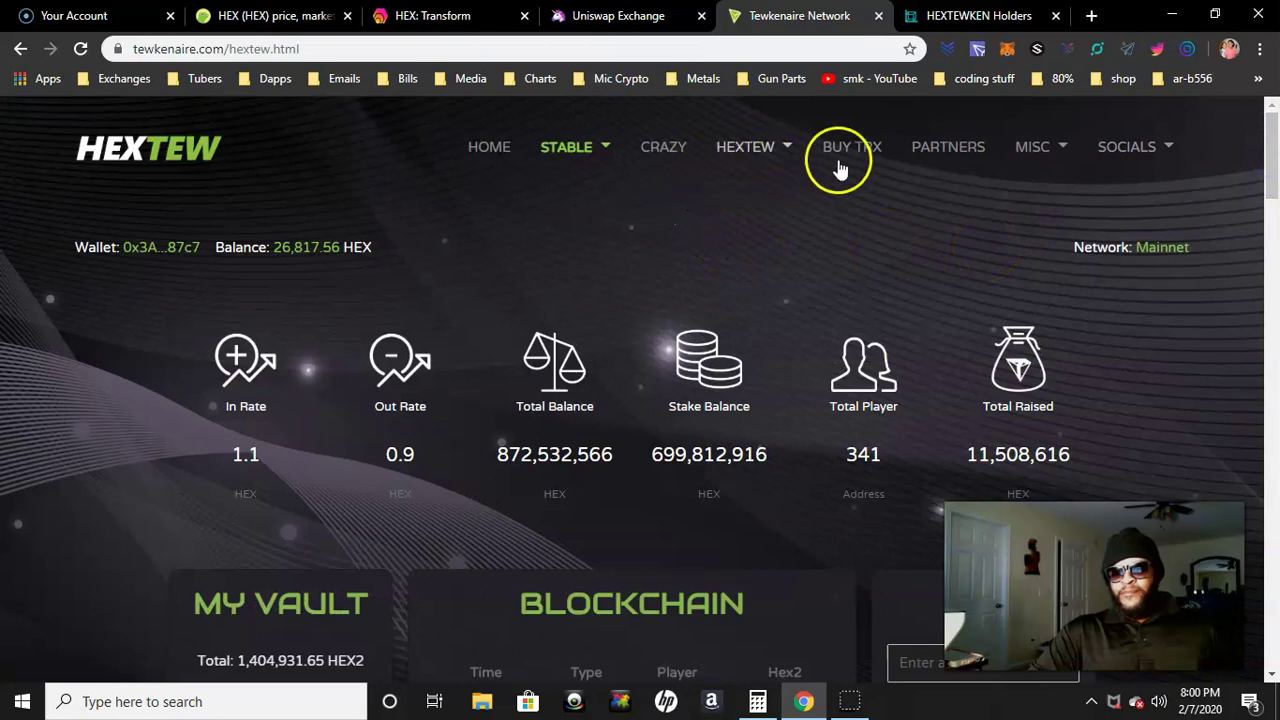
Step: Switch MetaMask to another account, so the HEXTEW vault shows 521,599.5 HEX2
click(1007, 52)
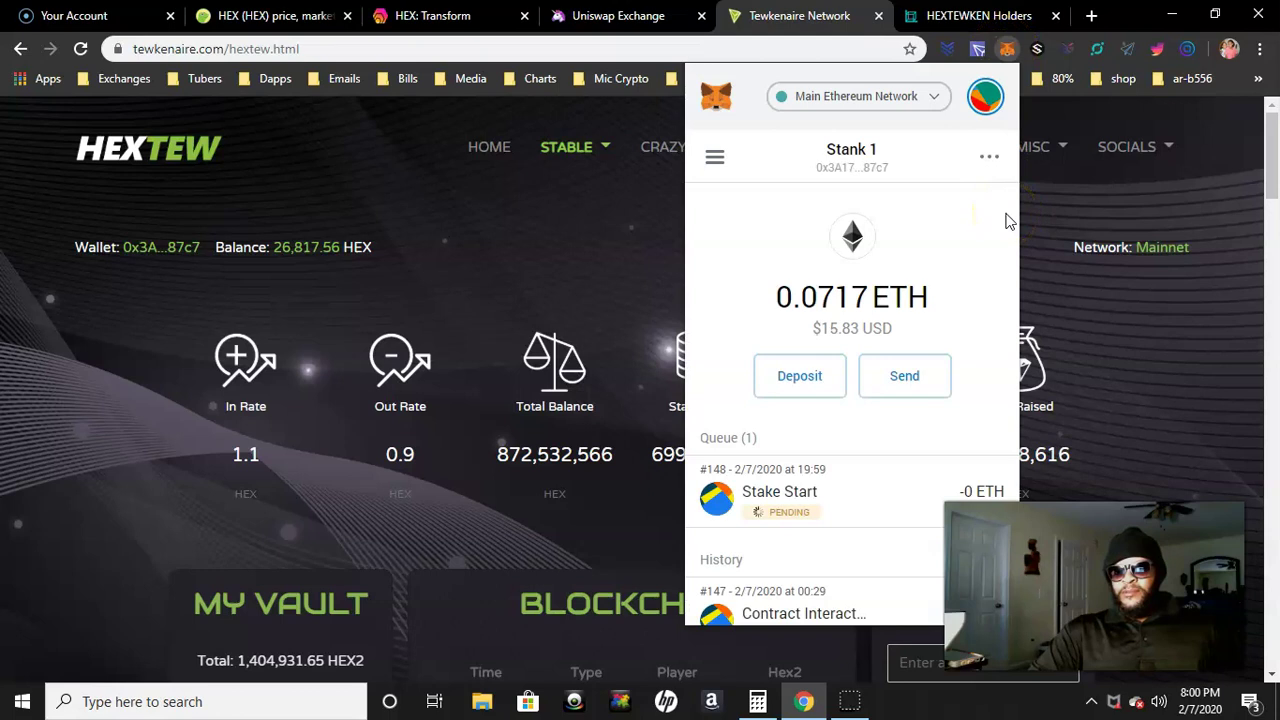
click(985, 96)
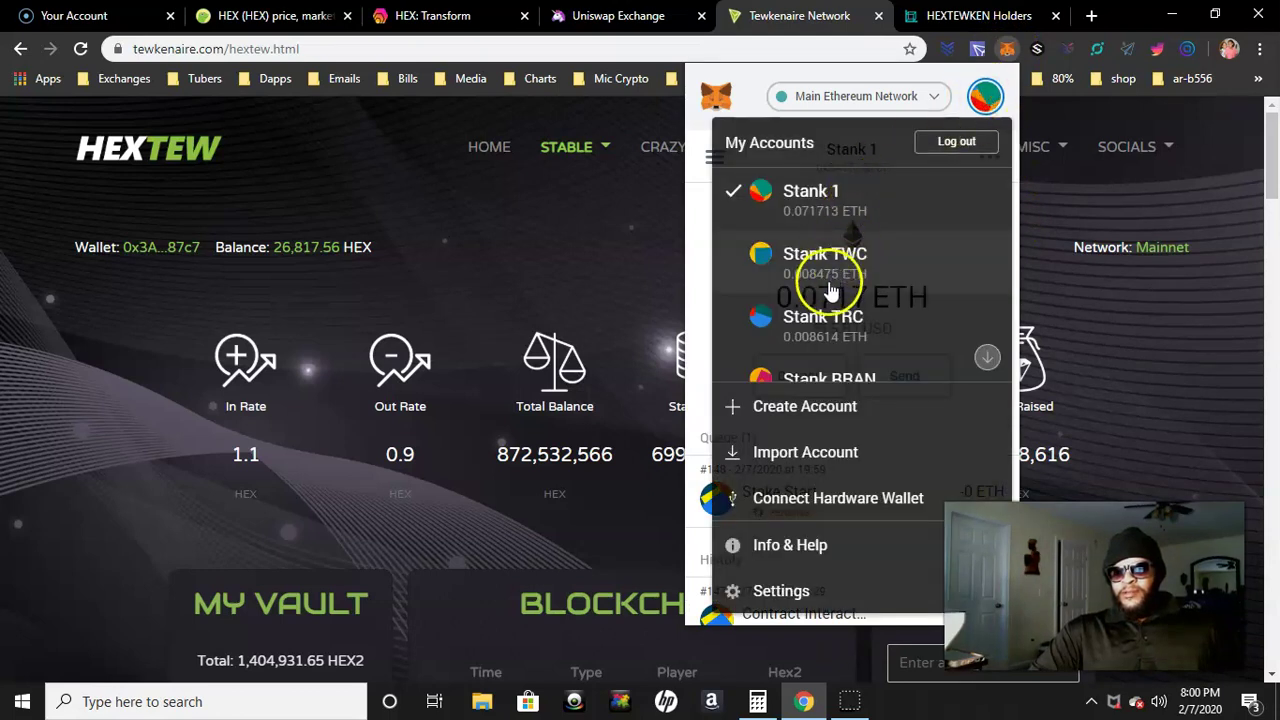
click(986, 357)
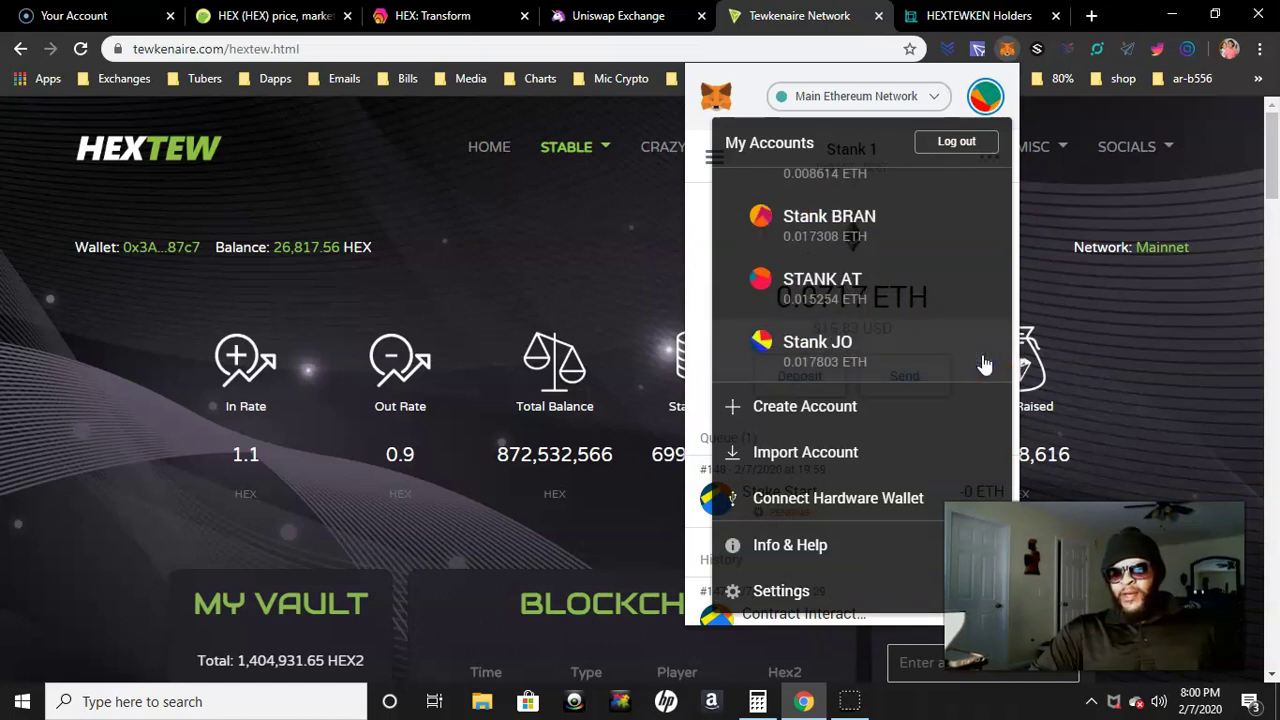
click(836, 343)
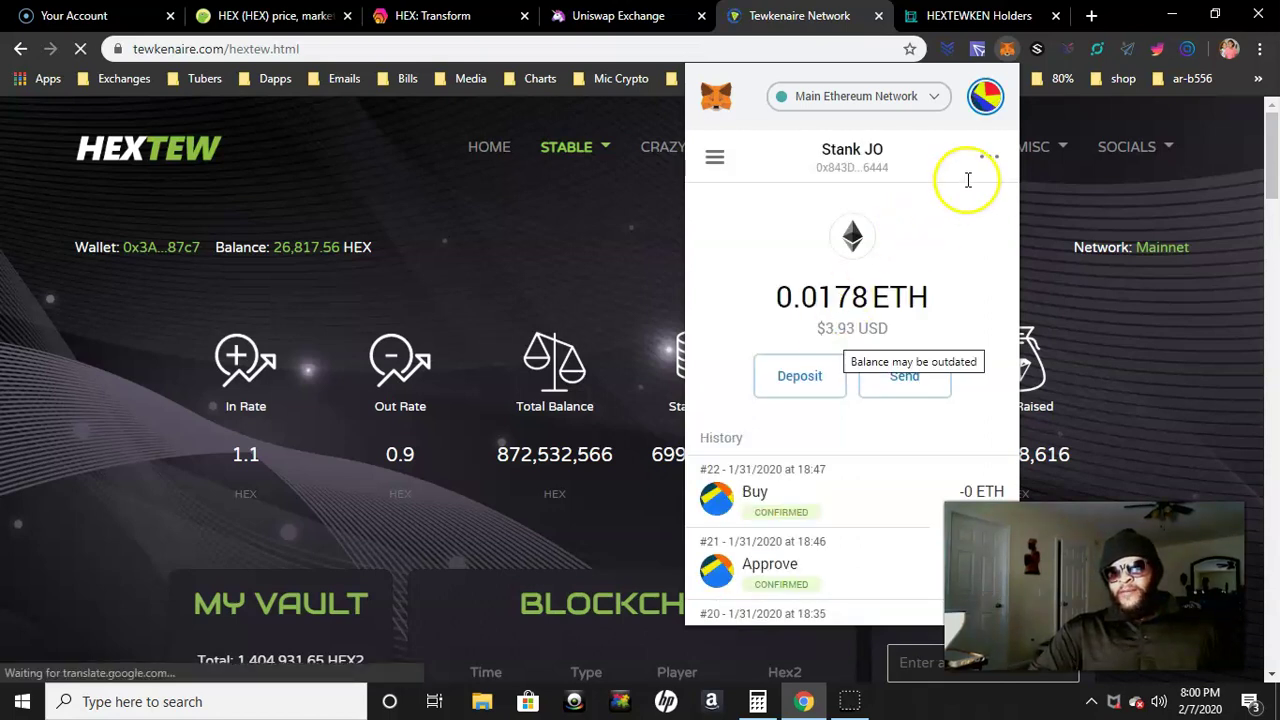
click(990, 105)
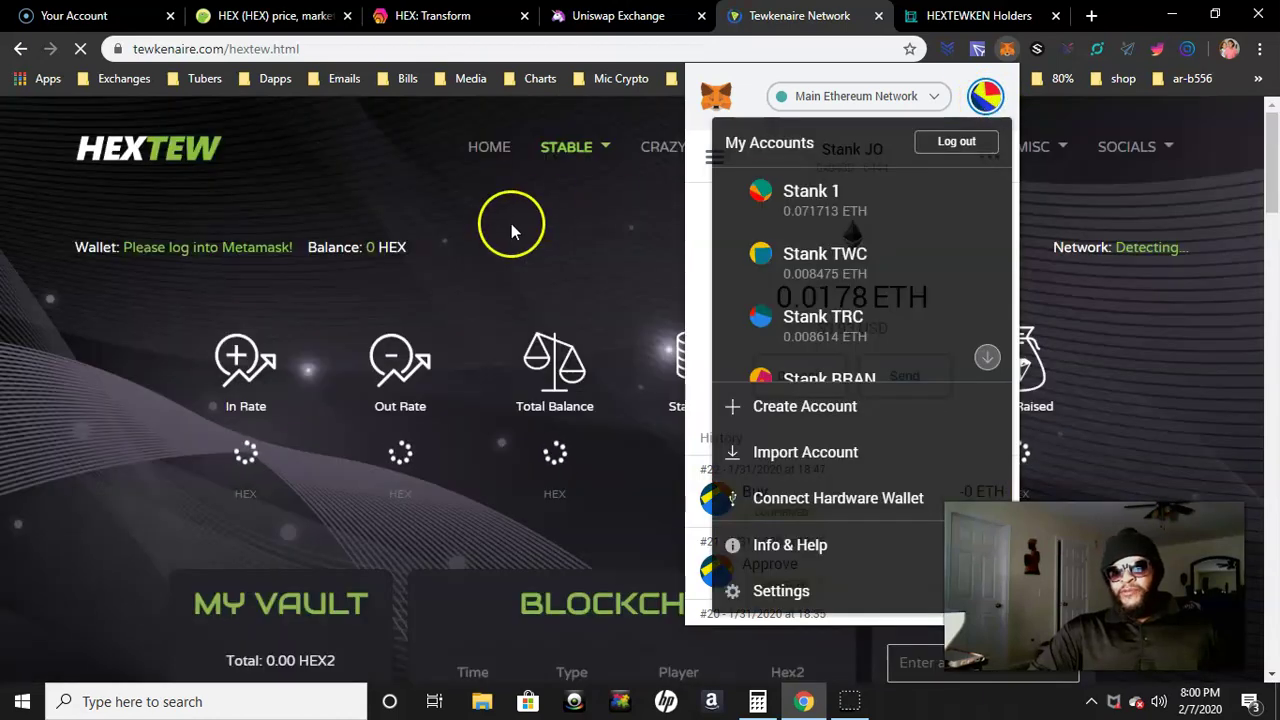
click(595, 217)
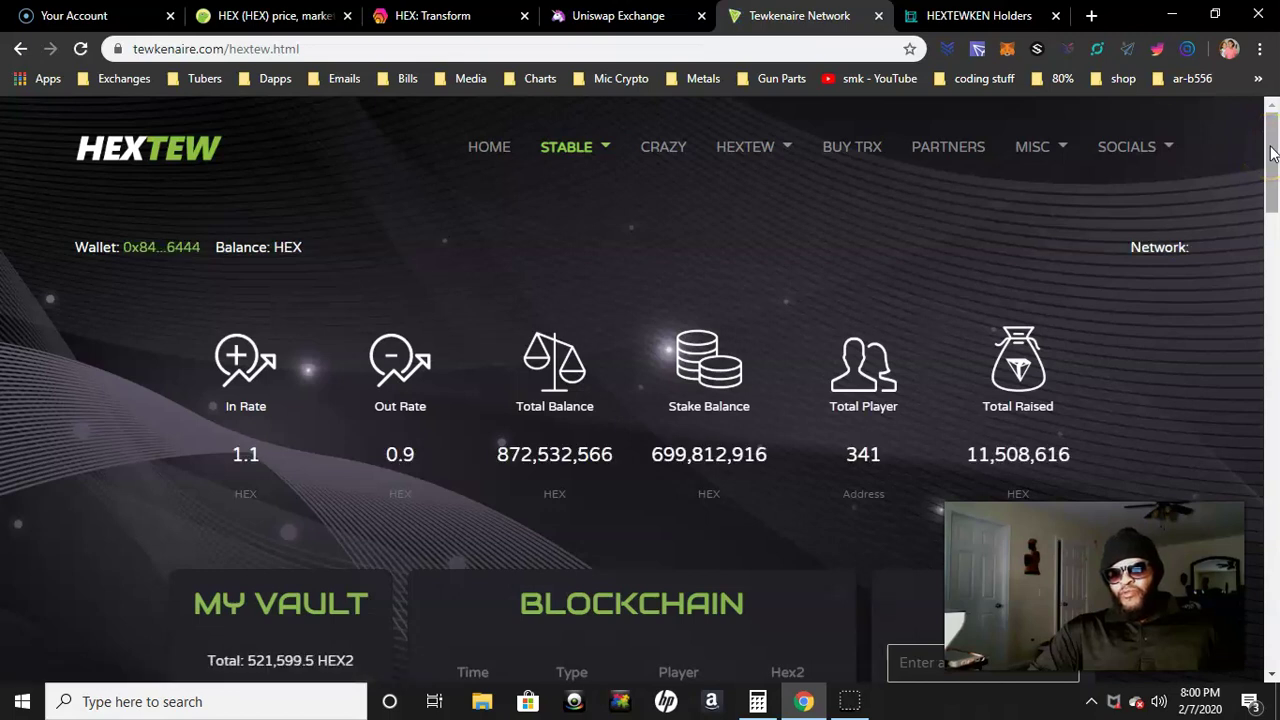
Step: Review the second account's My Vault figures, then bring up the MetaMask panel showing 0.0178 ETH
drag(1270, 148, 1274, 206)
click(714, 266)
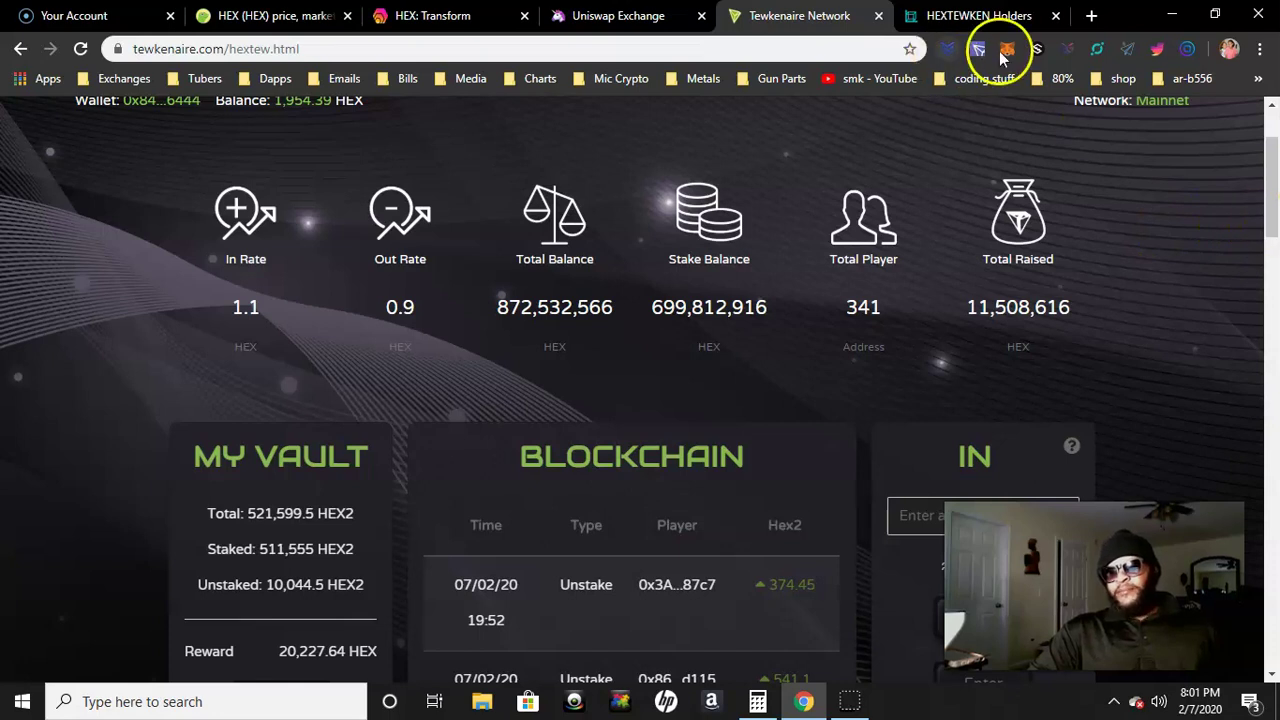
scroll(1270, 175, up, 2)
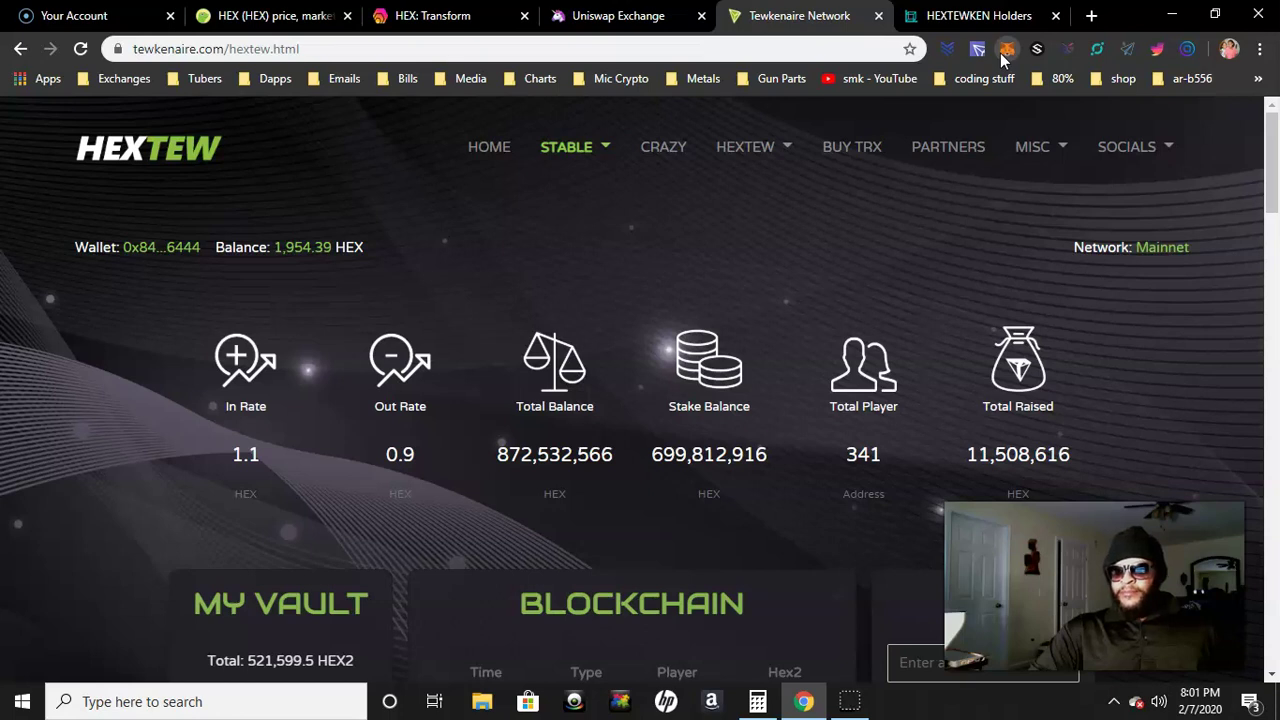
click(1005, 52)
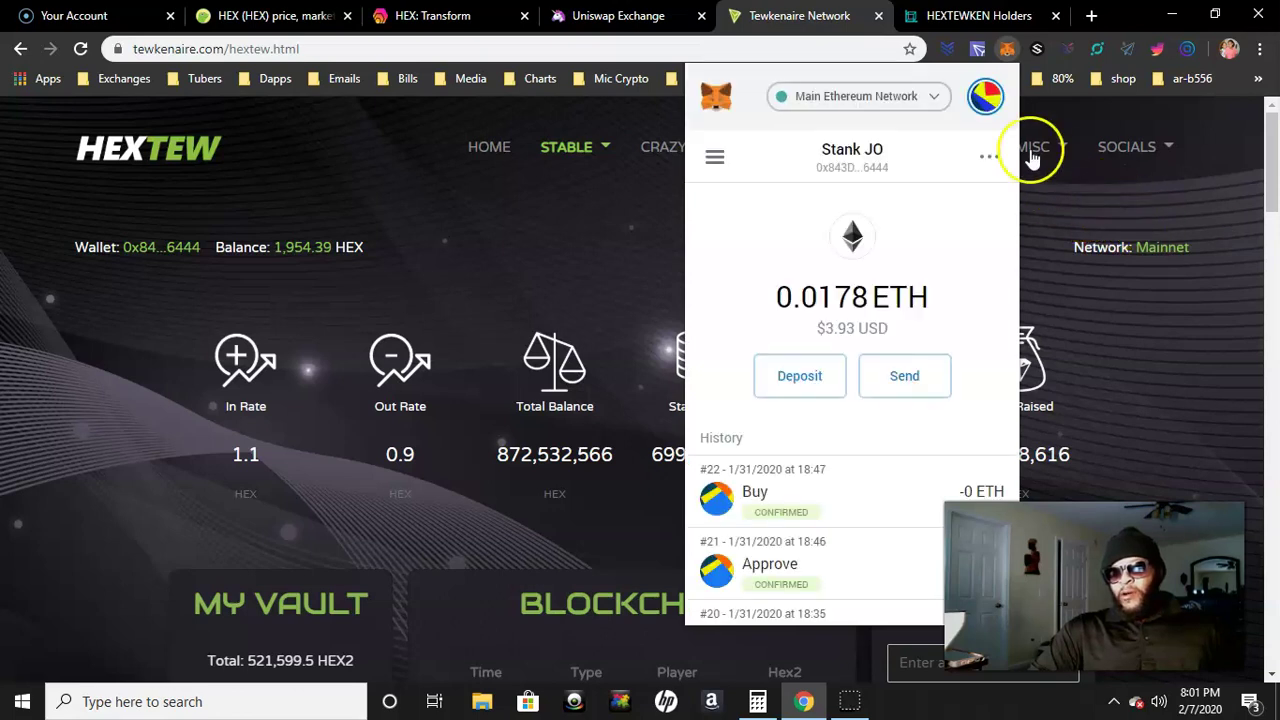
Step: Switch MetaMask back to the original account, Stank 1
click(983, 108)
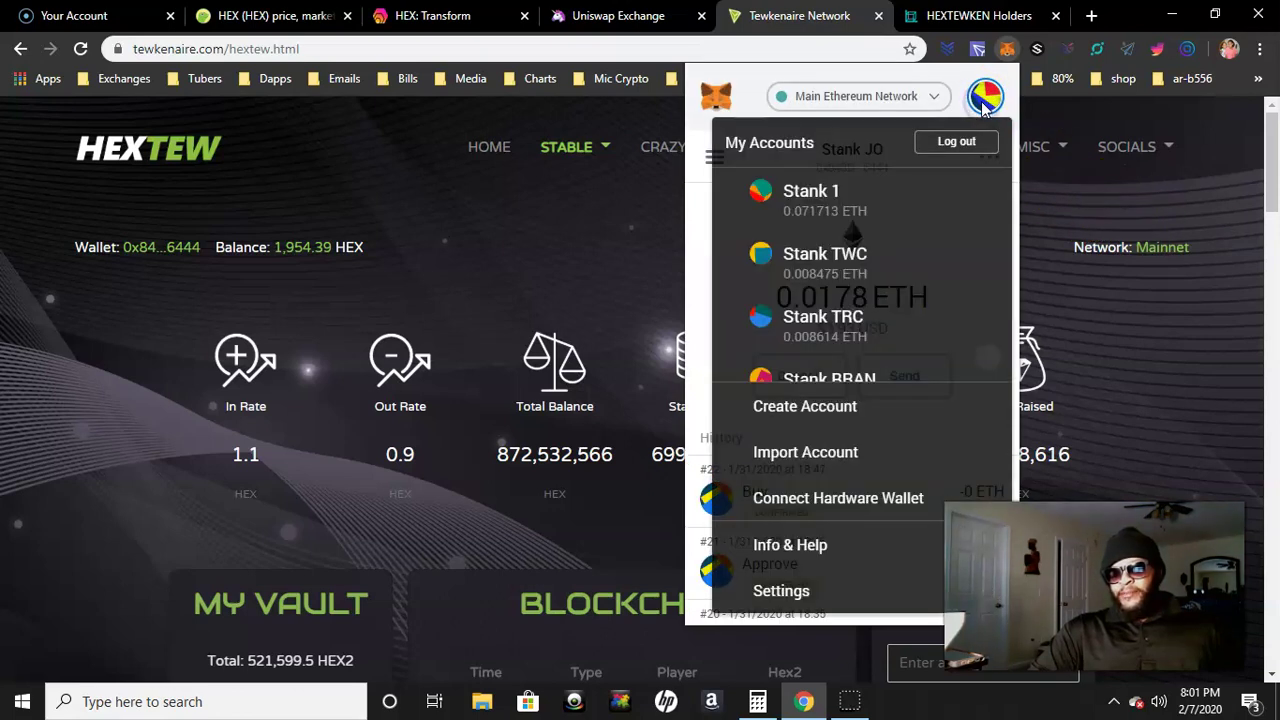
click(836, 197)
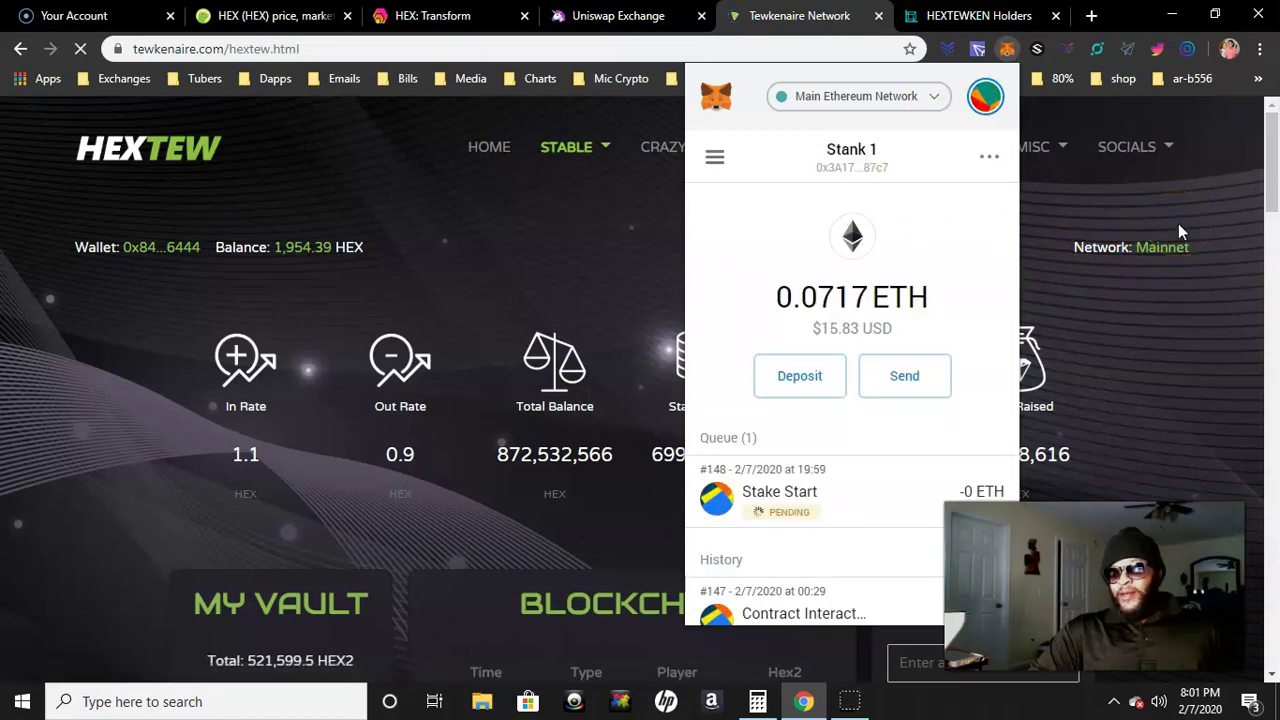
click(986, 97)
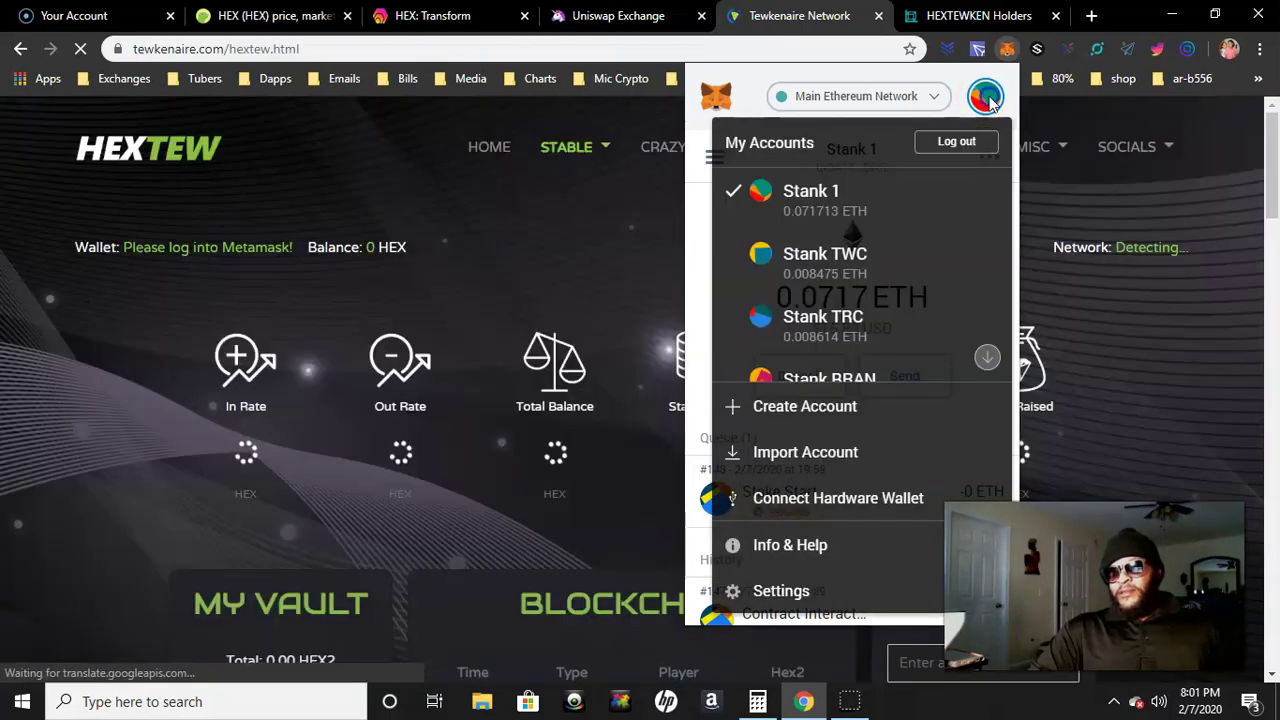
click(988, 100)
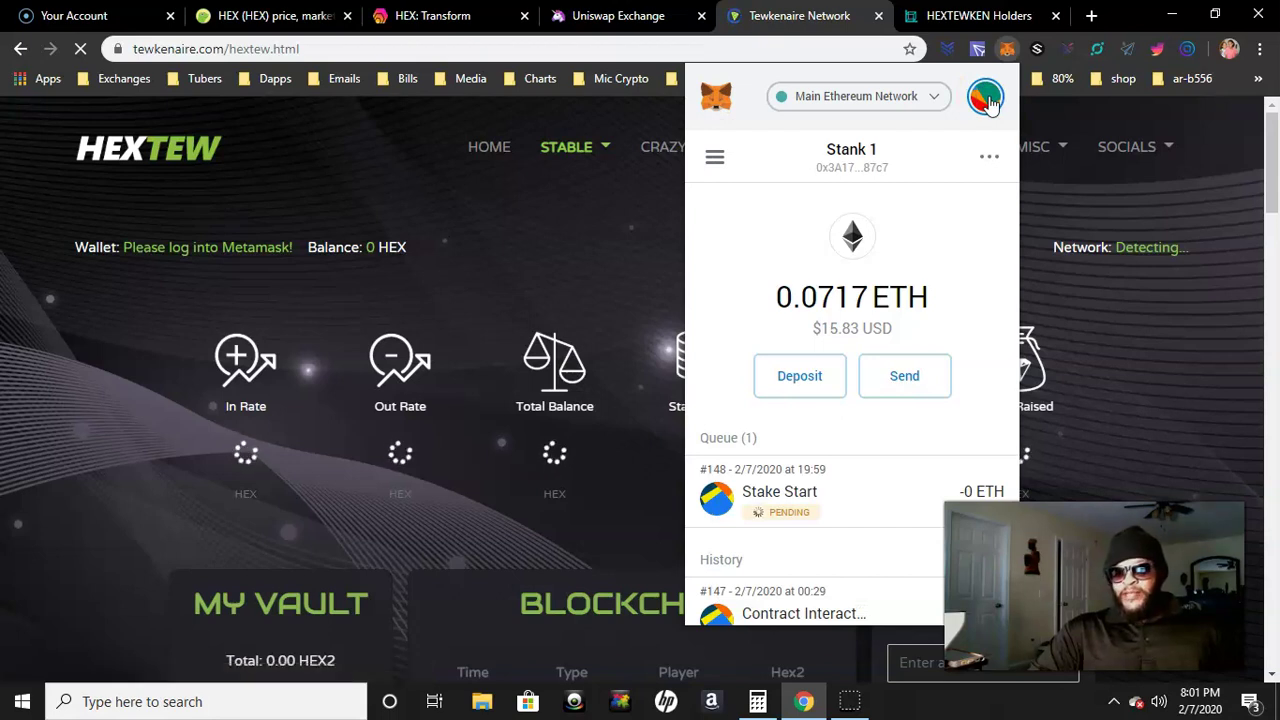
Step: Close the wallet panel and scroll down to My Vault, which shows 1,404,931.65 HEX2
click(986, 98)
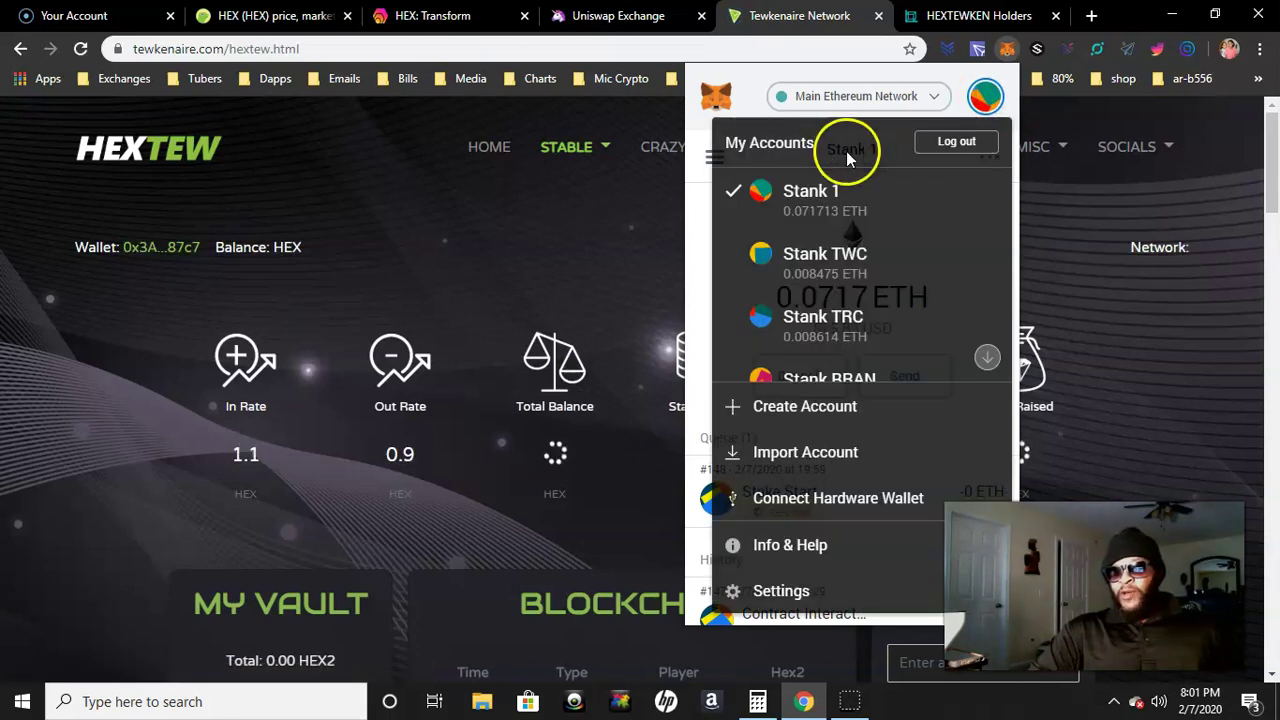
click(988, 98)
click(988, 98)
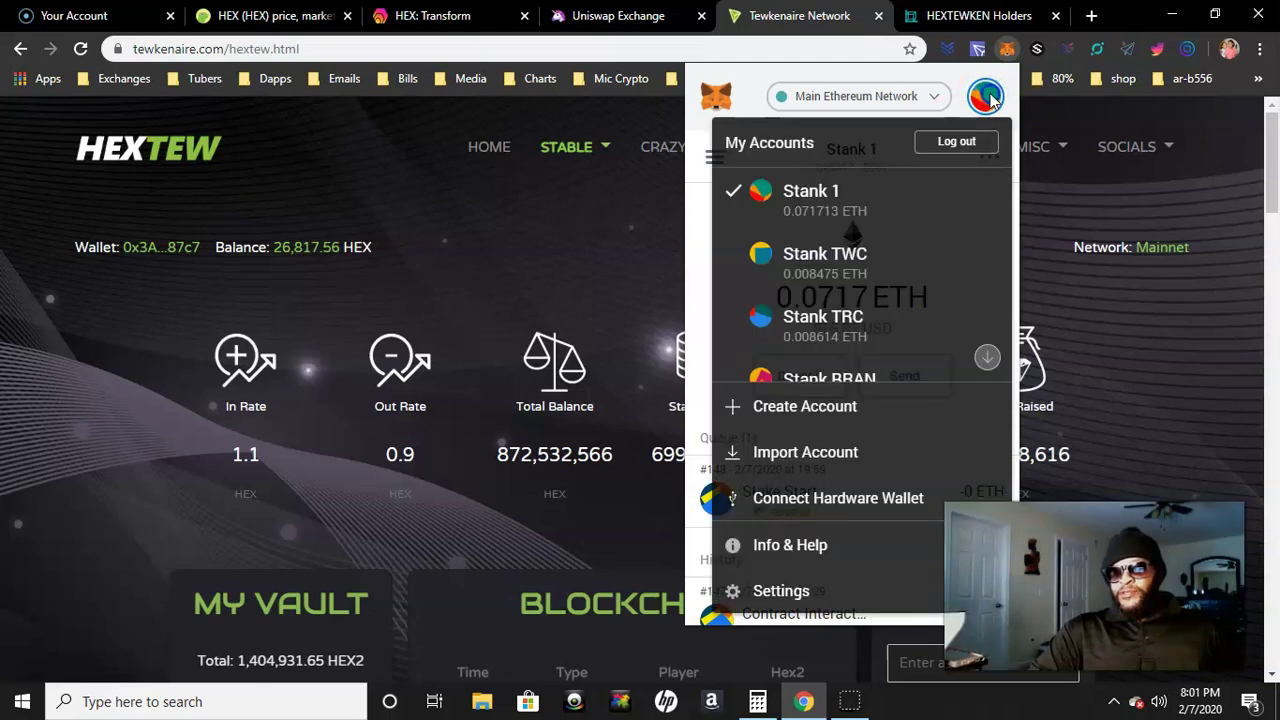
click(988, 98)
click(1211, 197)
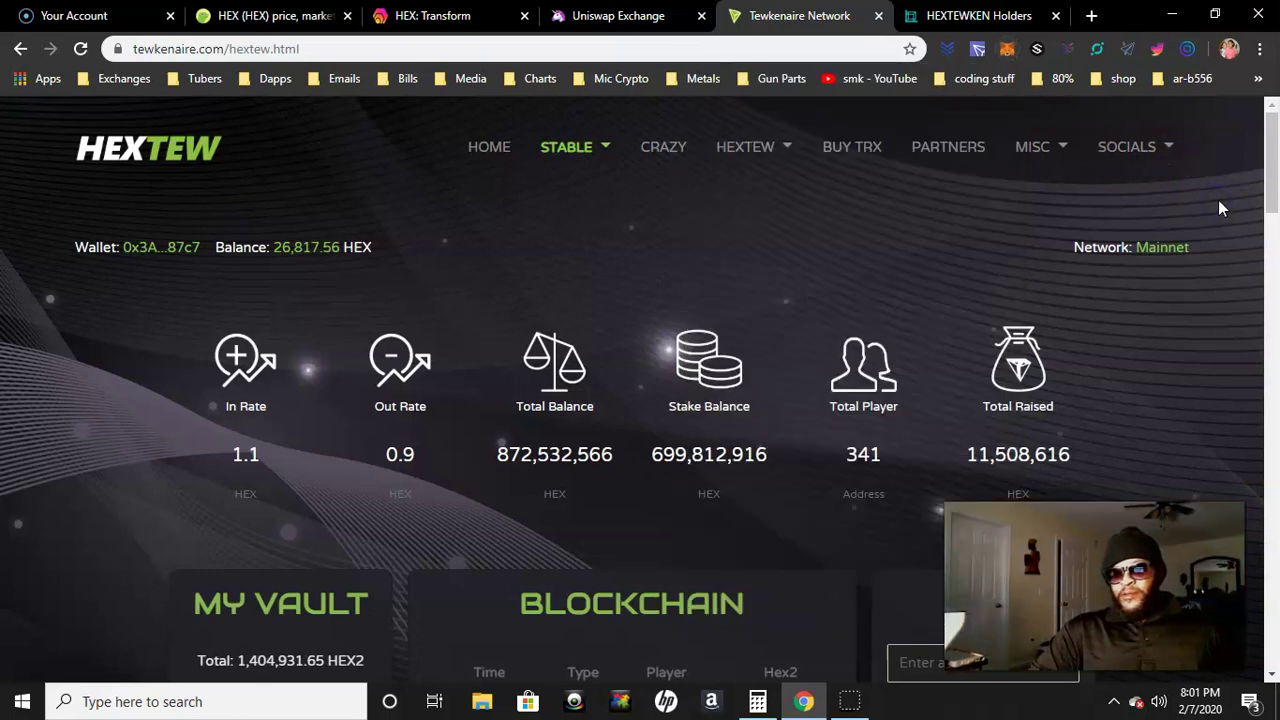
click(1268, 181)
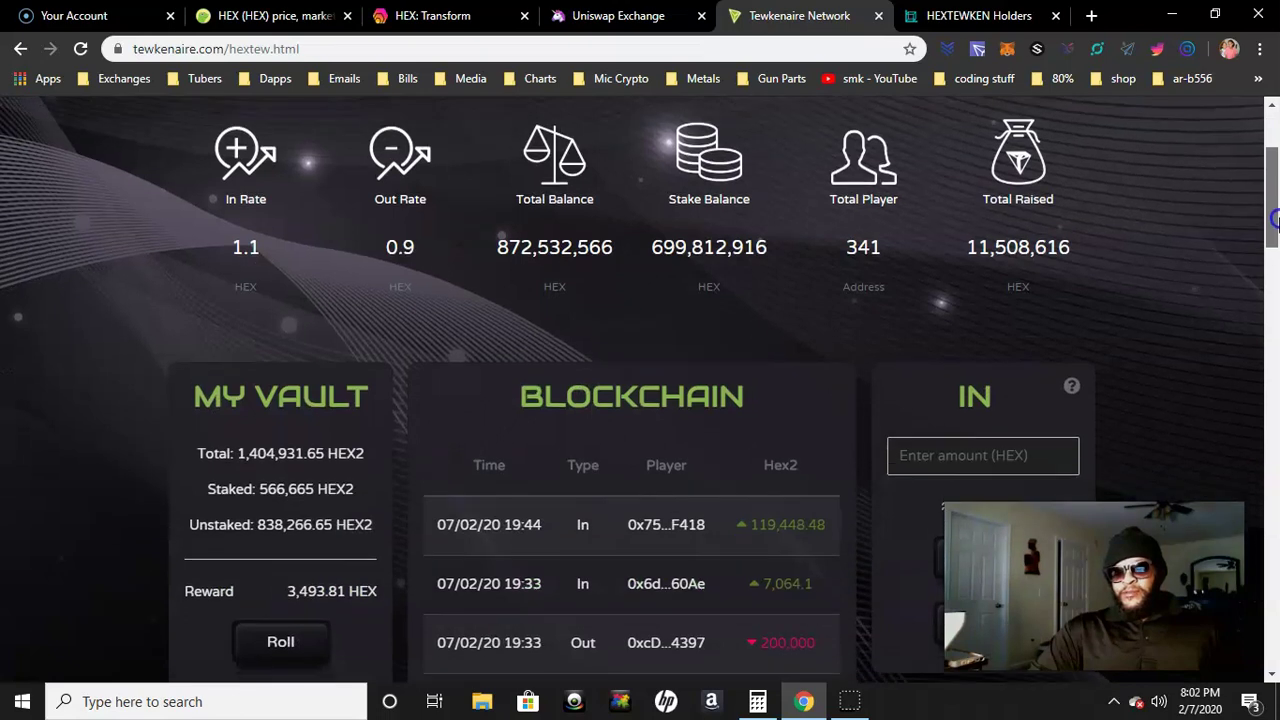
drag(1275, 212, 1275, 262)
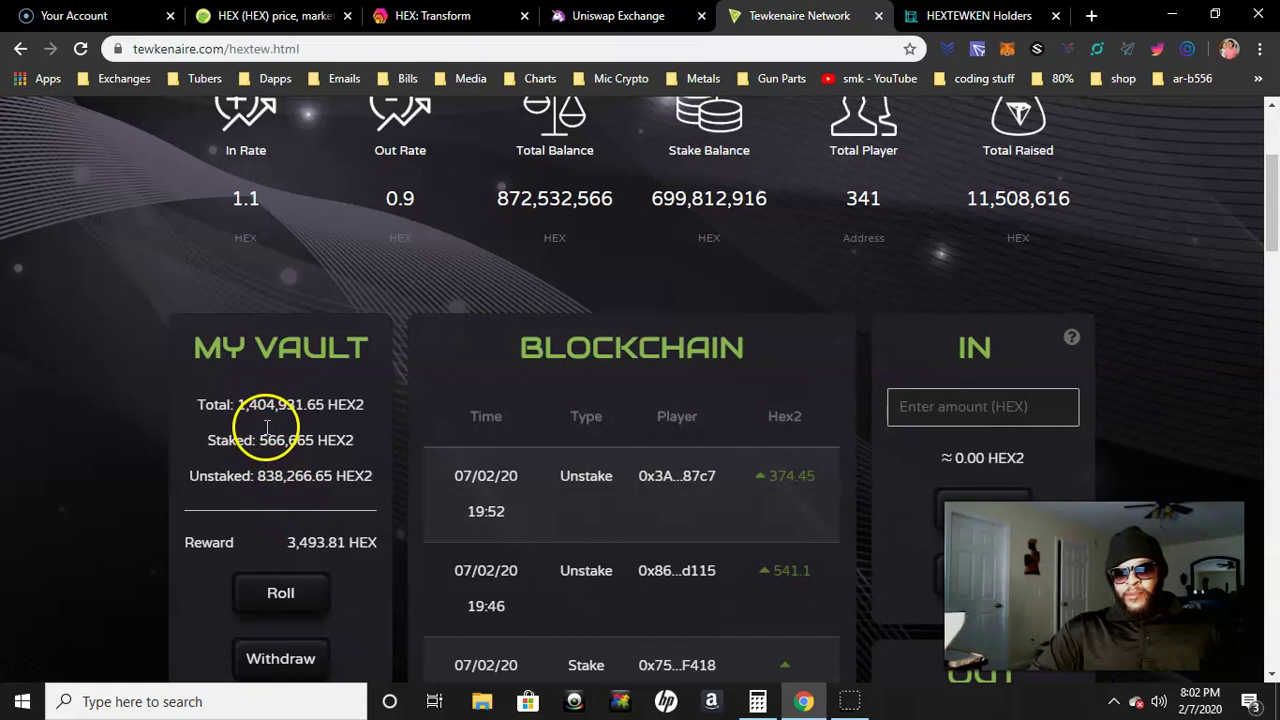
Step: In CoinGecko's HEX converter, enter 1,407,000 HEX to get about $602.04 USD
click(318, 14)
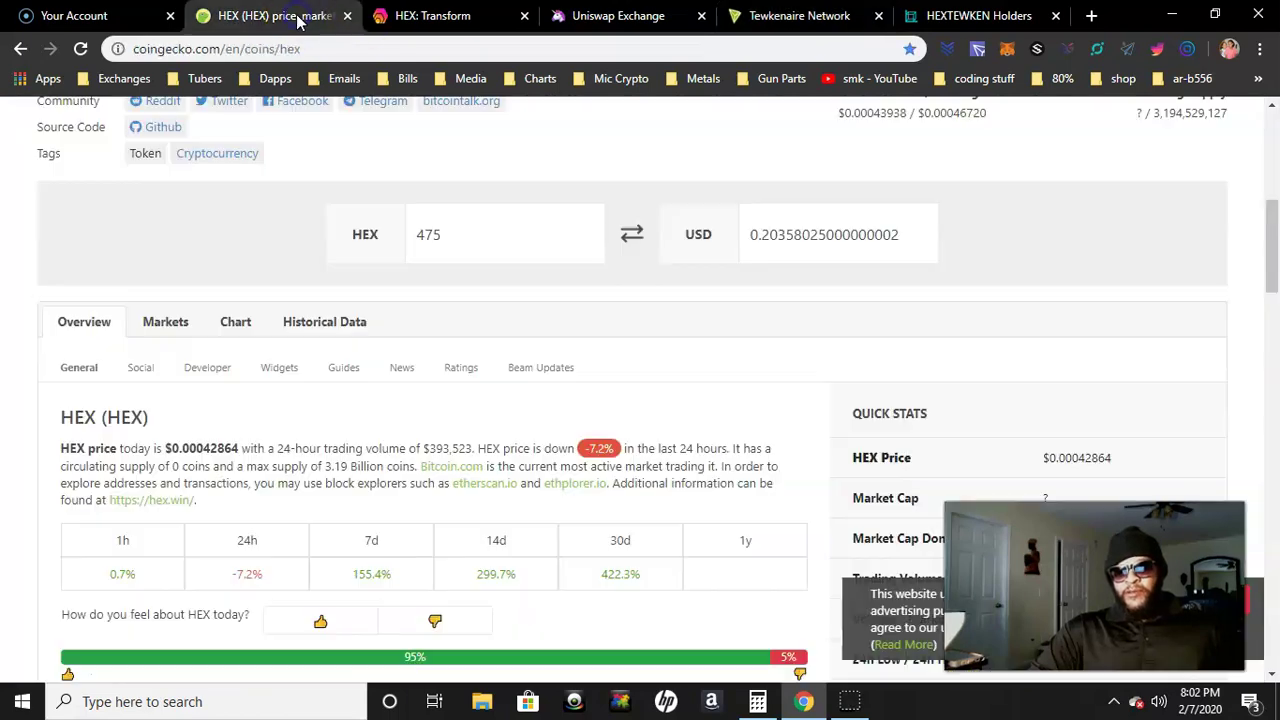
click(463, 234)
key(BackSpace)
key(BackSpace)
key(BackSpace)
text(1407)
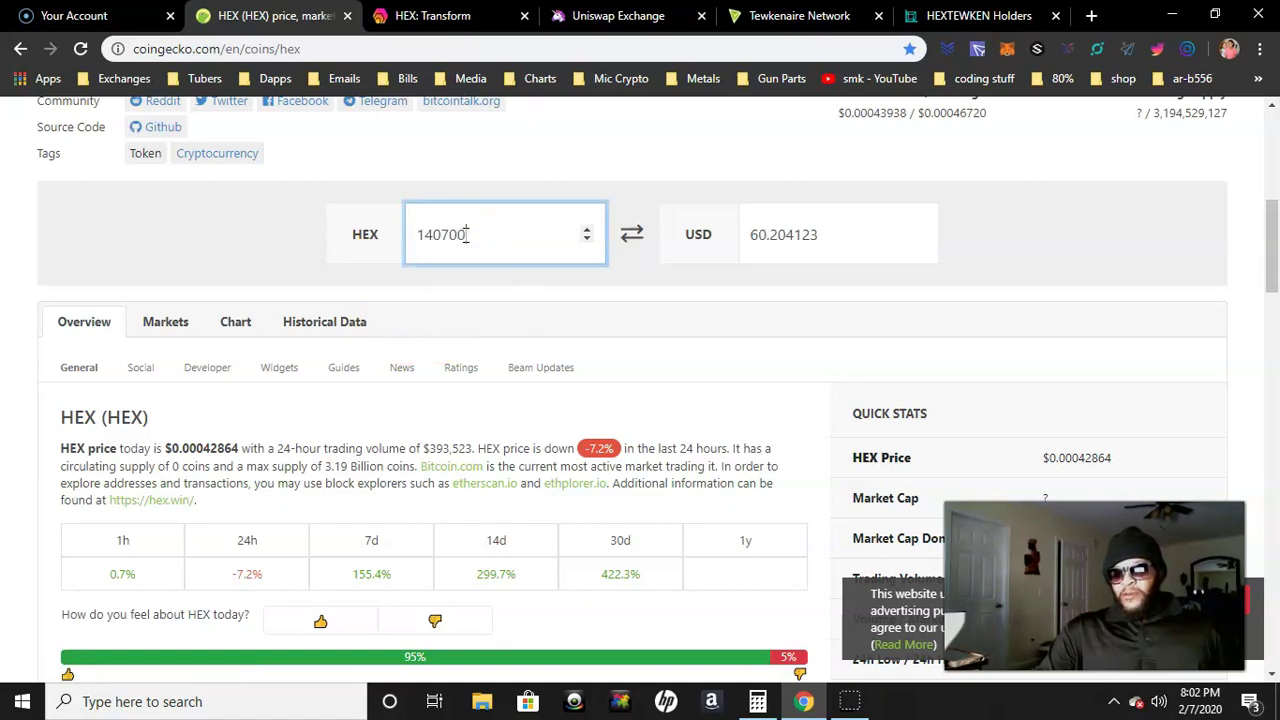
text(0)
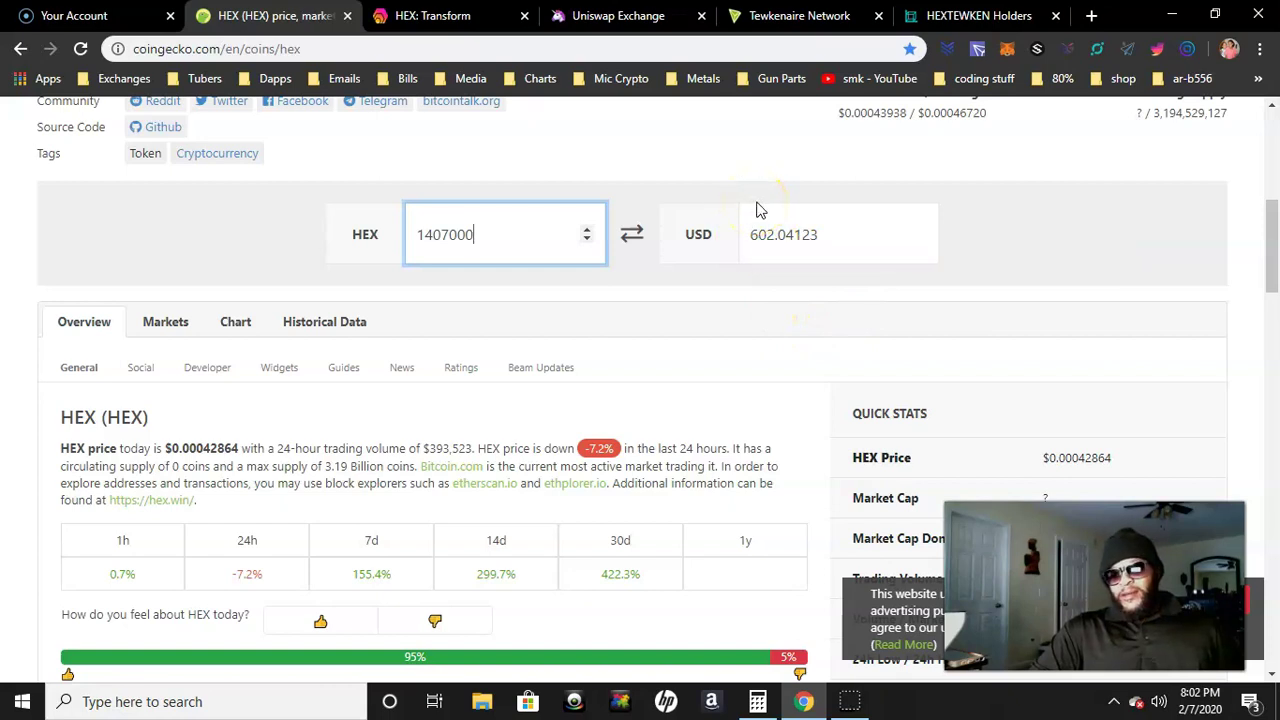
click(745, 192)
click(797, 200)
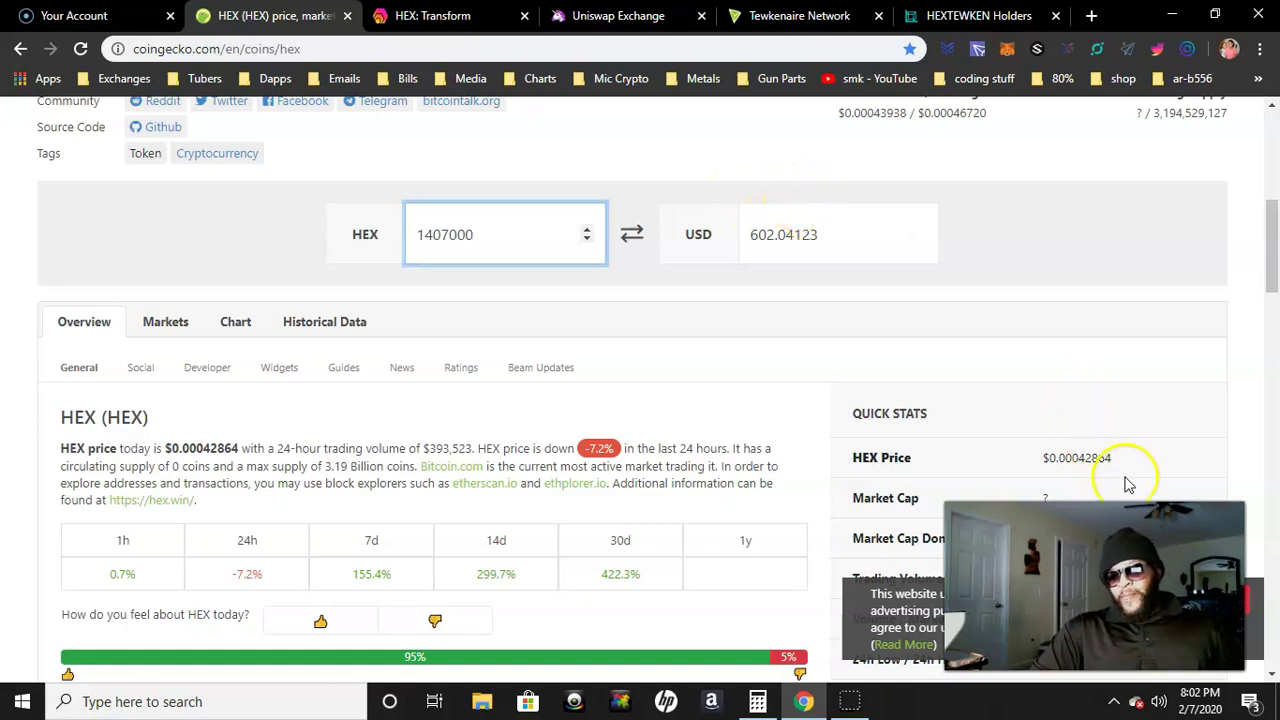